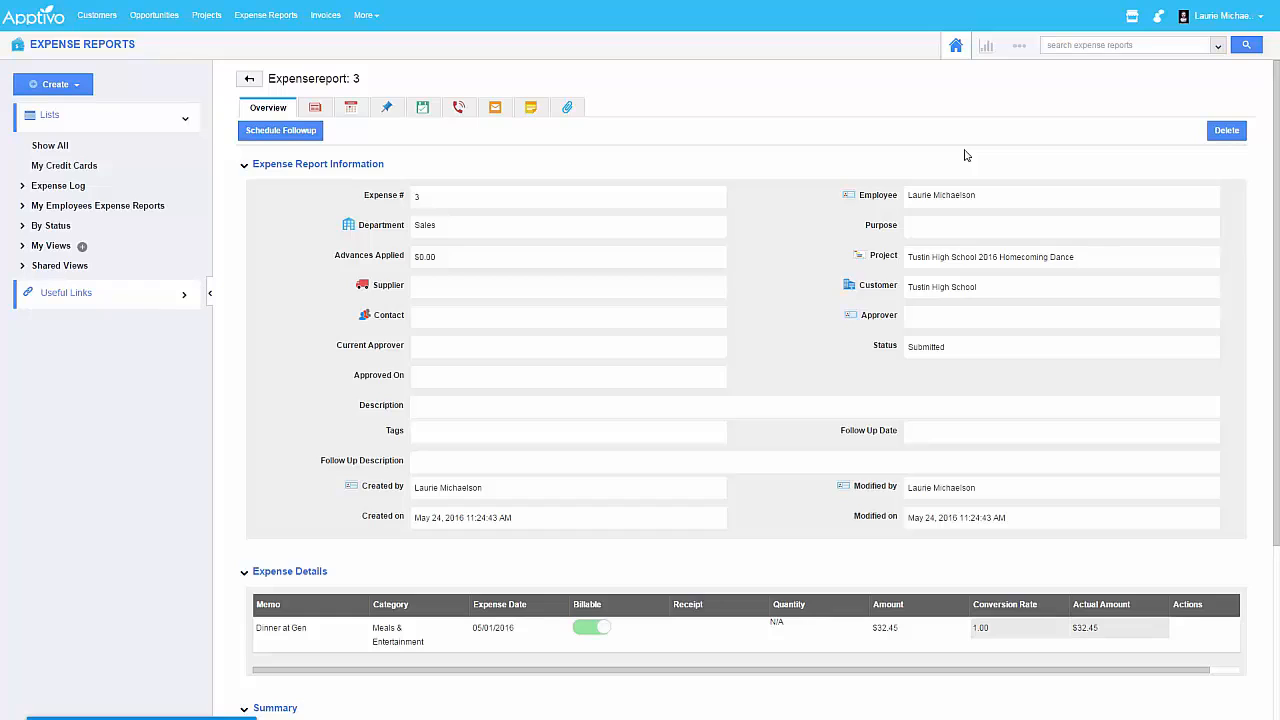
Open the Sales Expense Approval flow from the approval flows in the Expense Reports settings.
click(1016, 46)
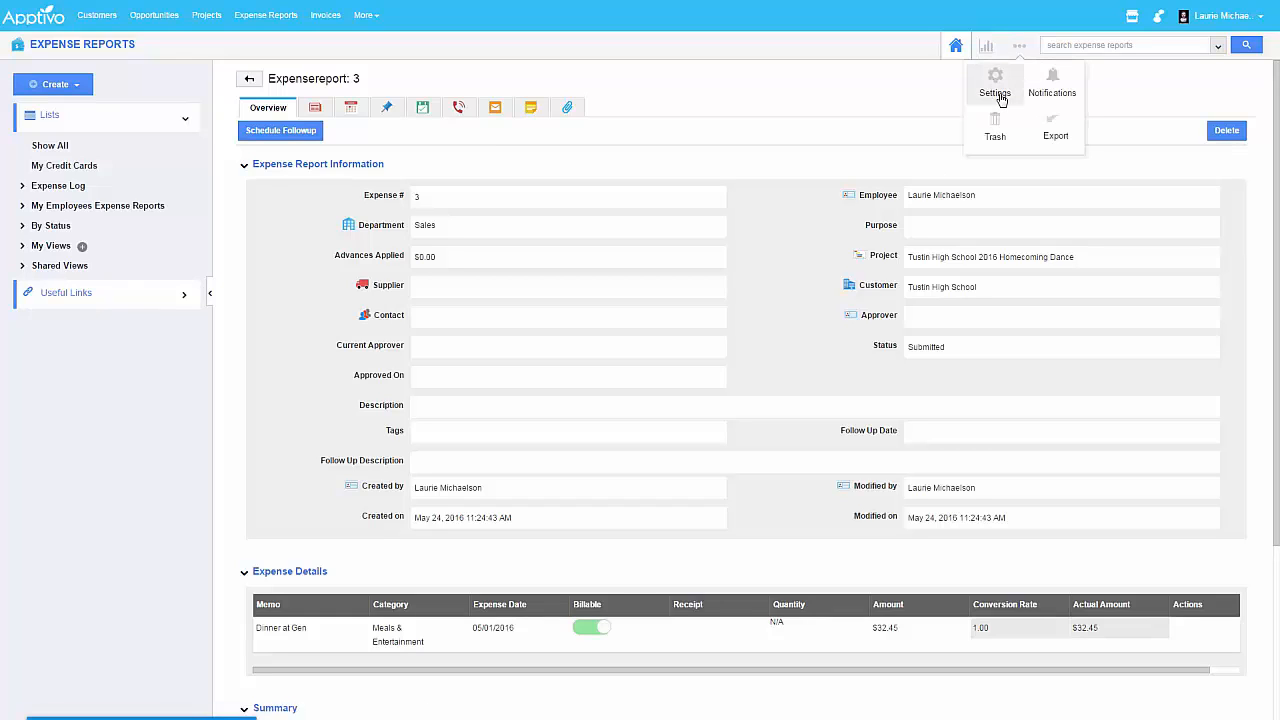
click(1001, 100)
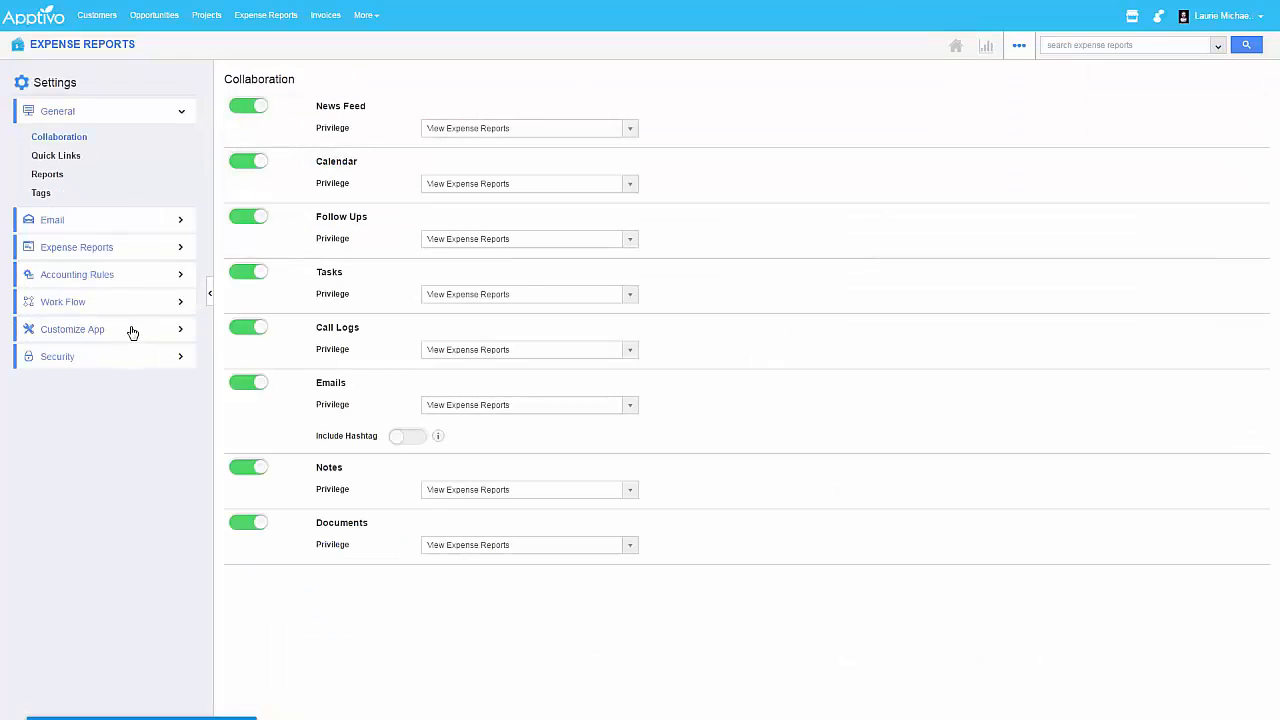
click(126, 258)
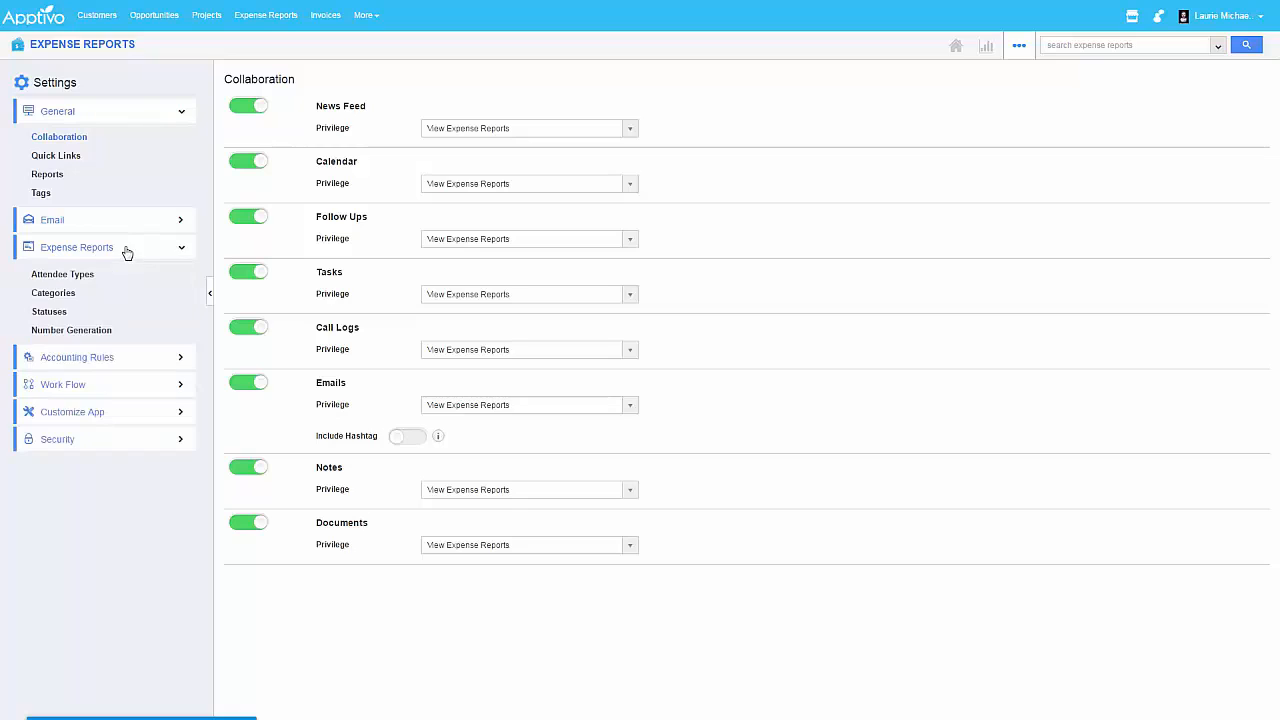
click(68, 364)
click(72, 413)
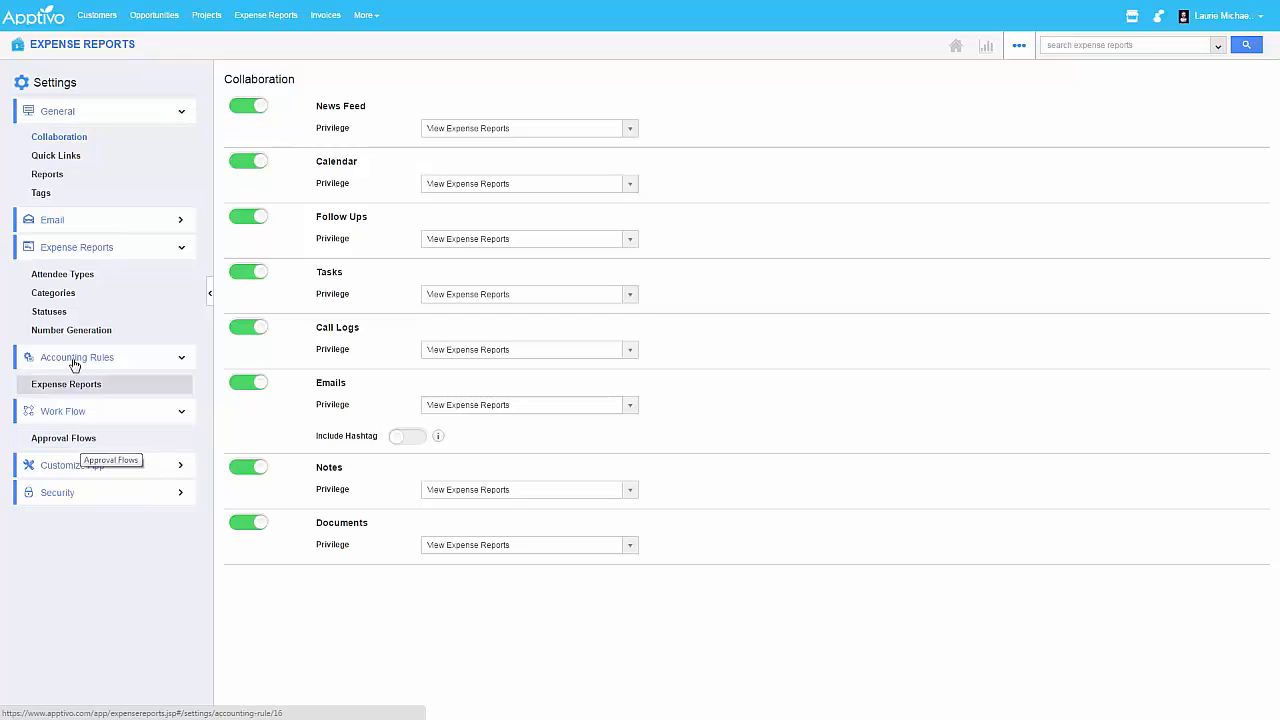
click(84, 441)
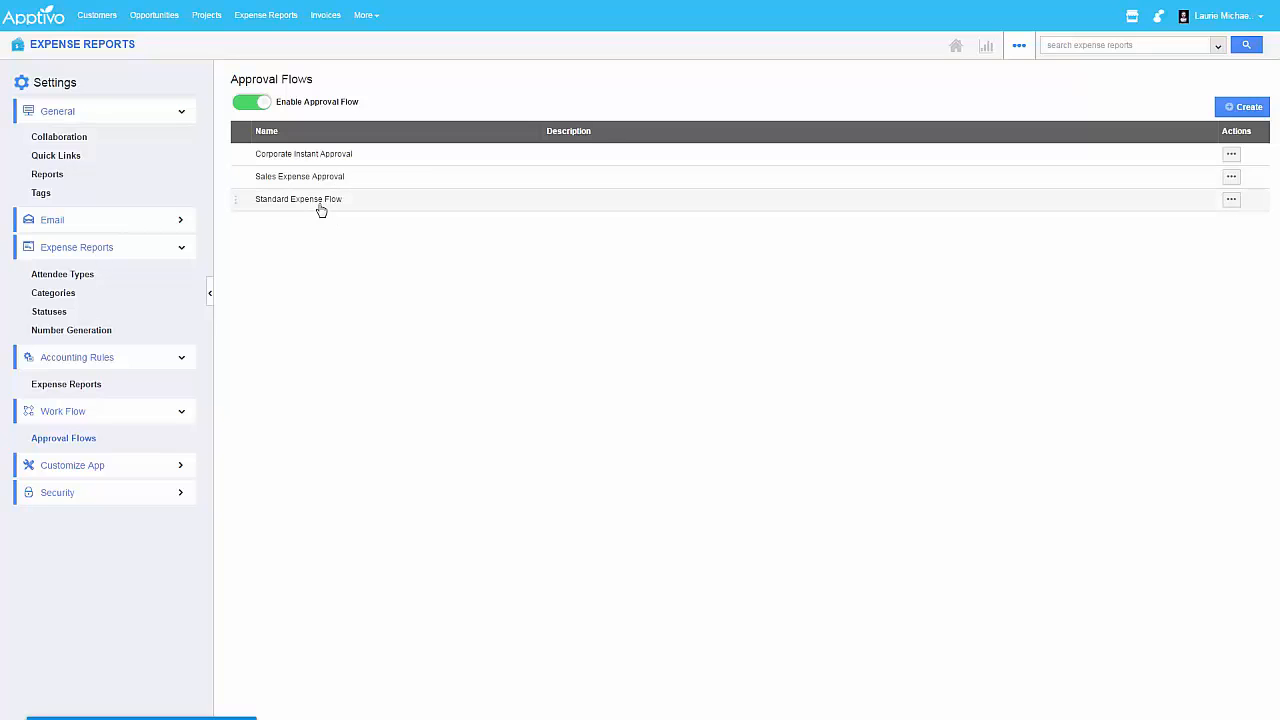
click(1229, 183)
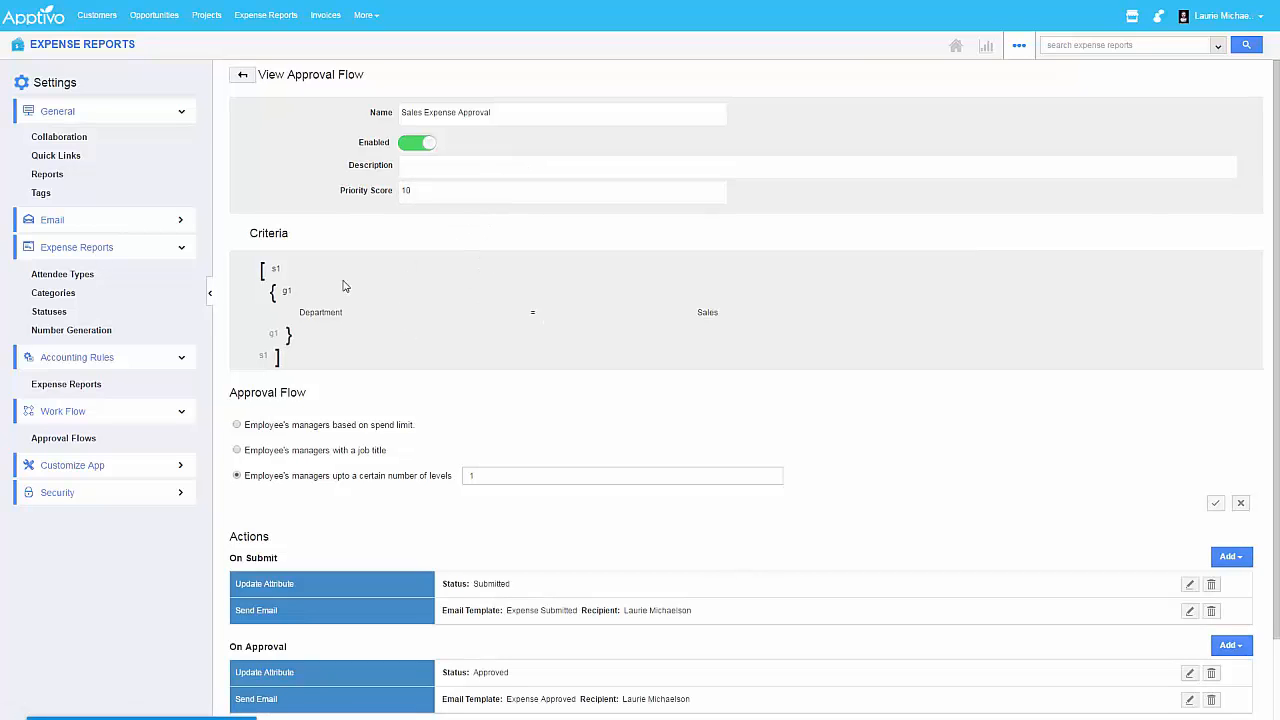
Try adding a condition to the flow's criteria, browse the expense report attributes offered, and remove the blank condition.
click(418, 299)
scroll(493, 388, down, 1)
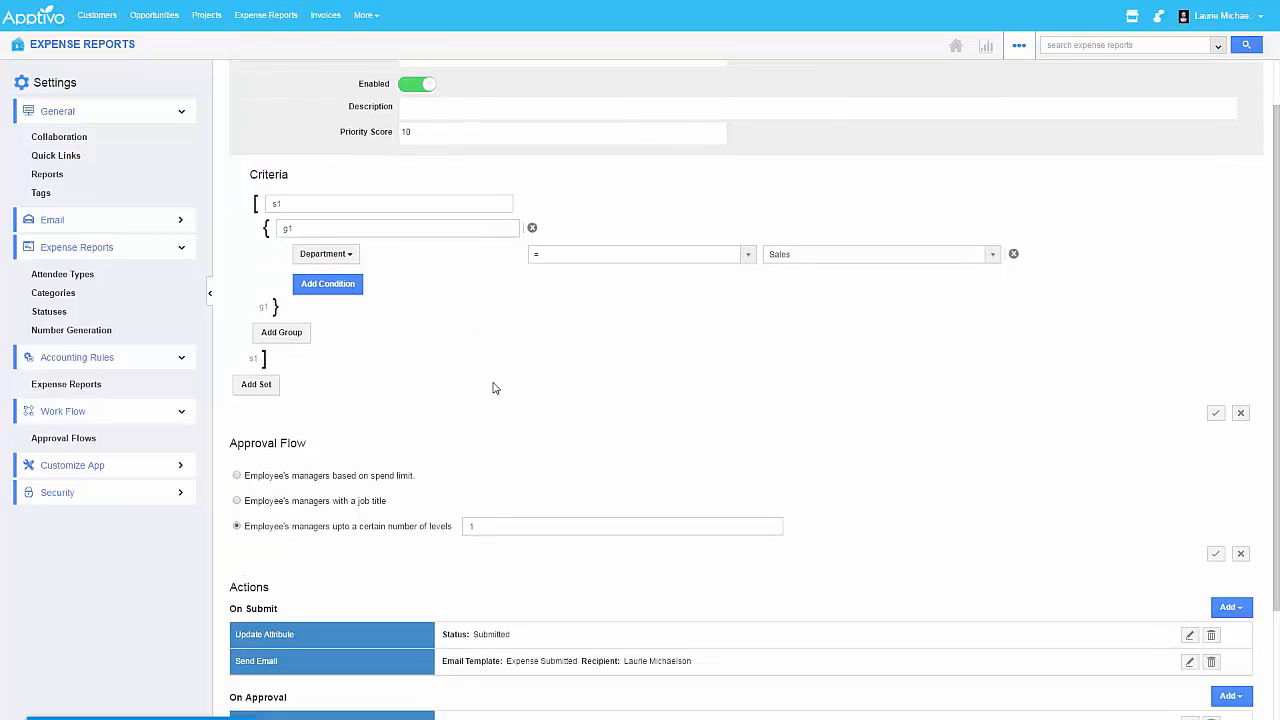
scroll(400, 260, down, 1)
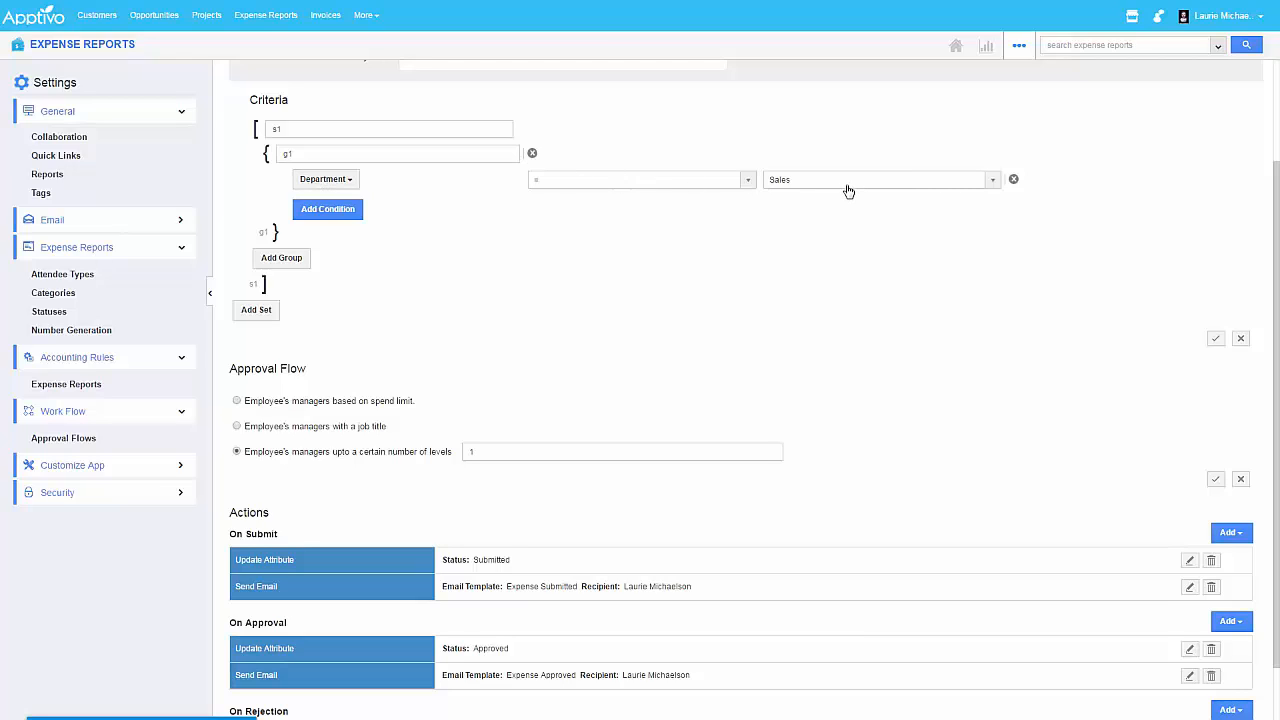
click(343, 211)
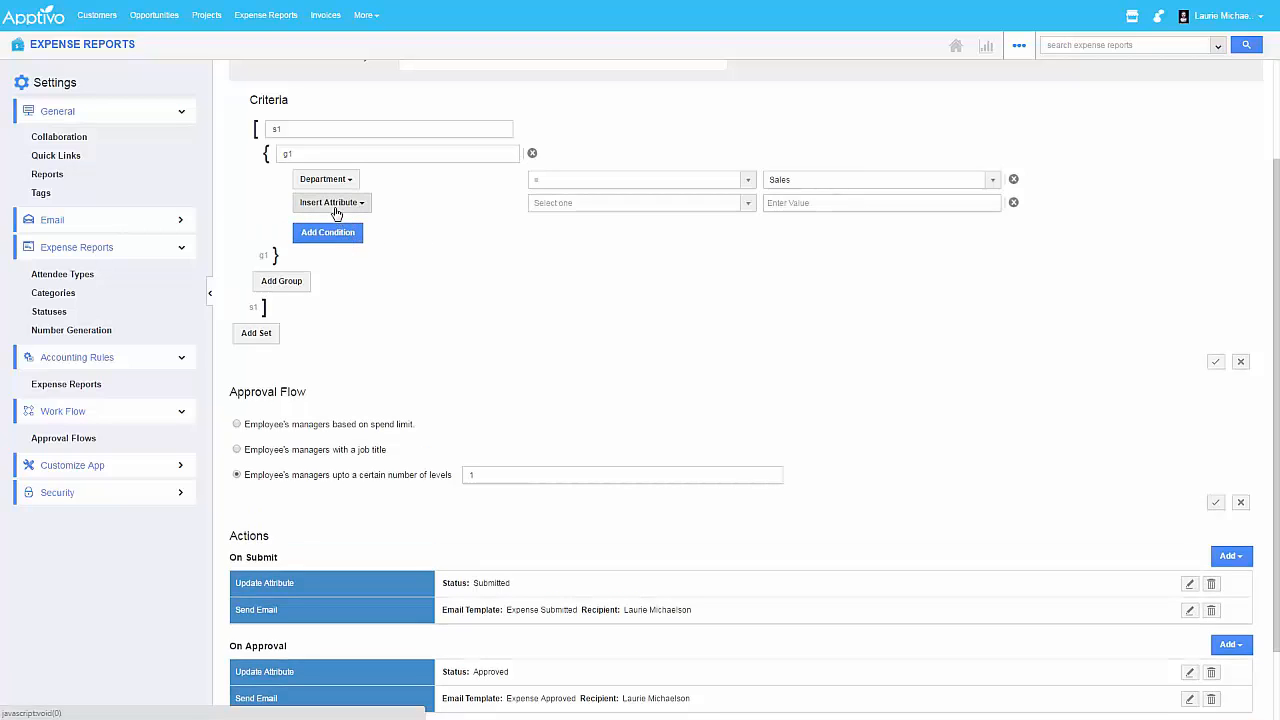
click(337, 214)
mouse_move(392, 224)
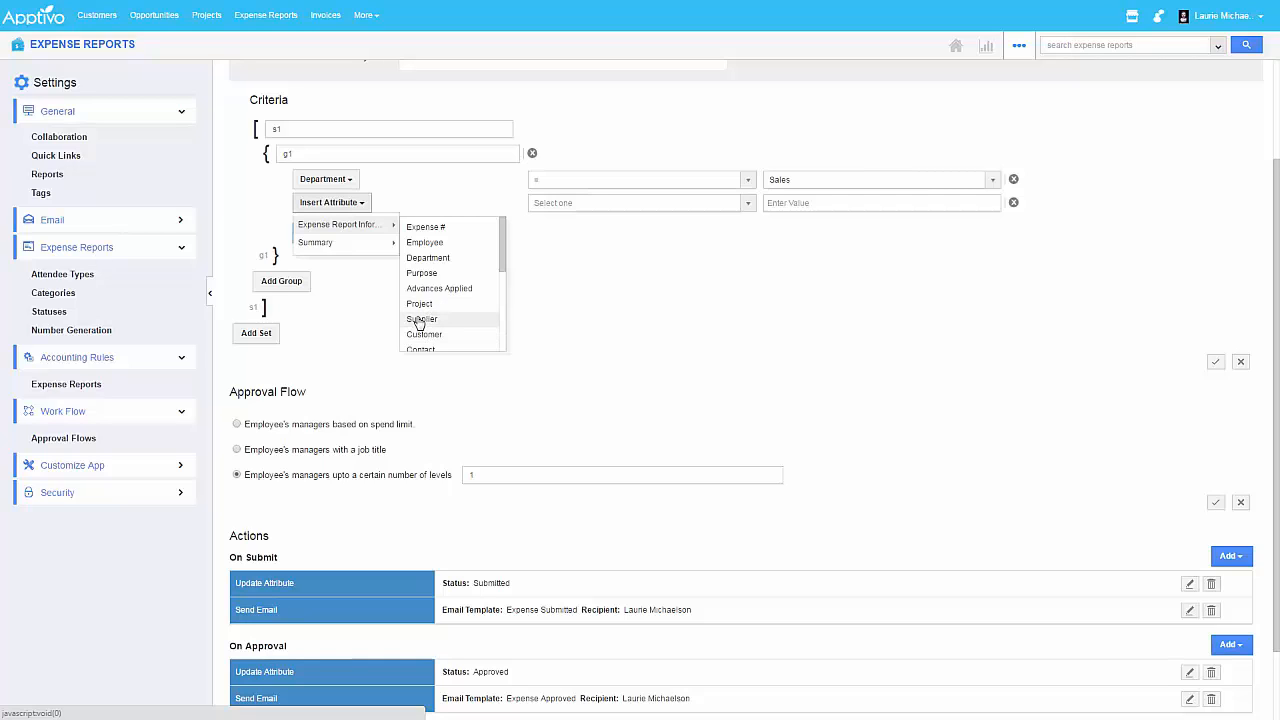
click(894, 368)
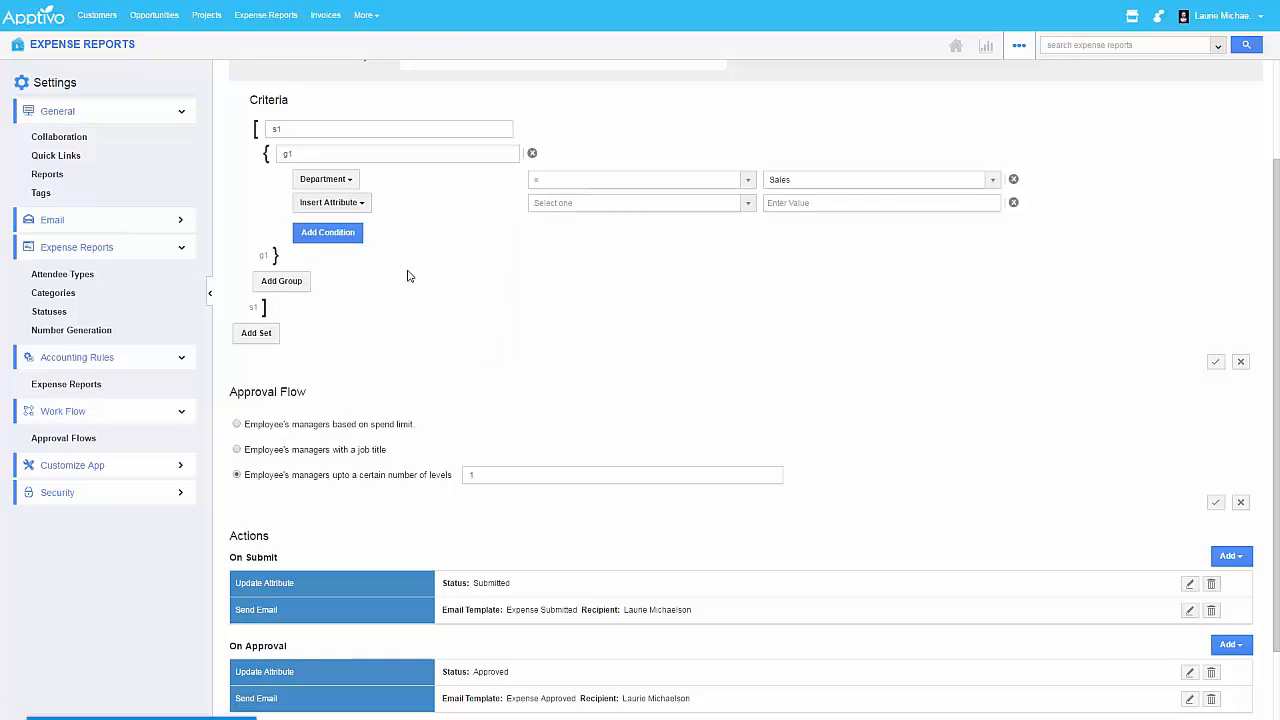
click(1013, 203)
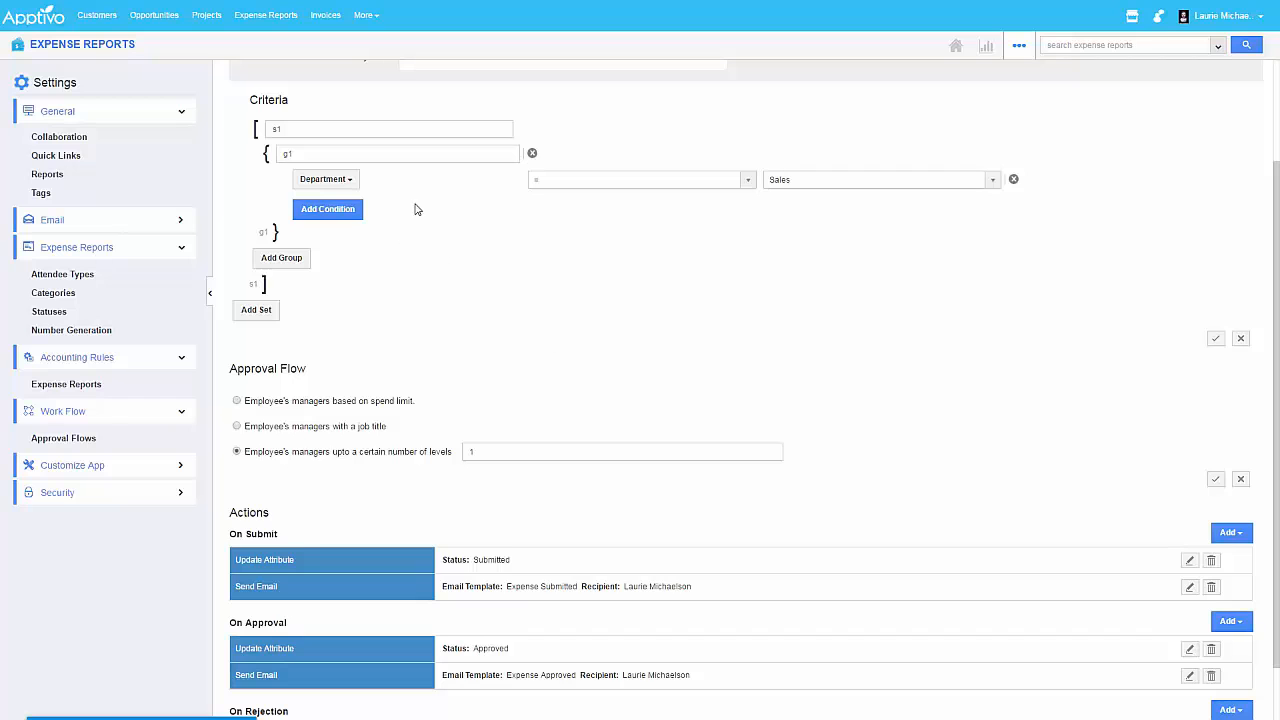
scroll(608, 223, up, 3)
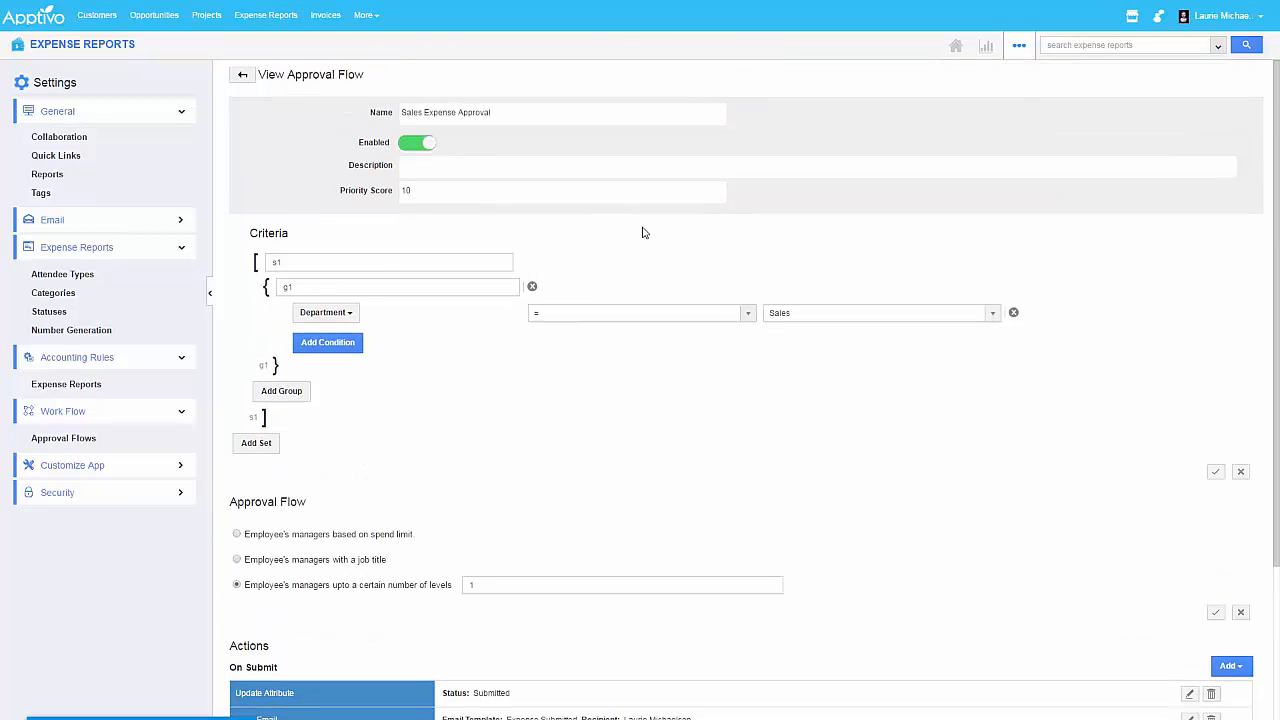
Examine the attribute choices in the On Submit status update action and close it without updating.
scroll(843, 283, down, 4)
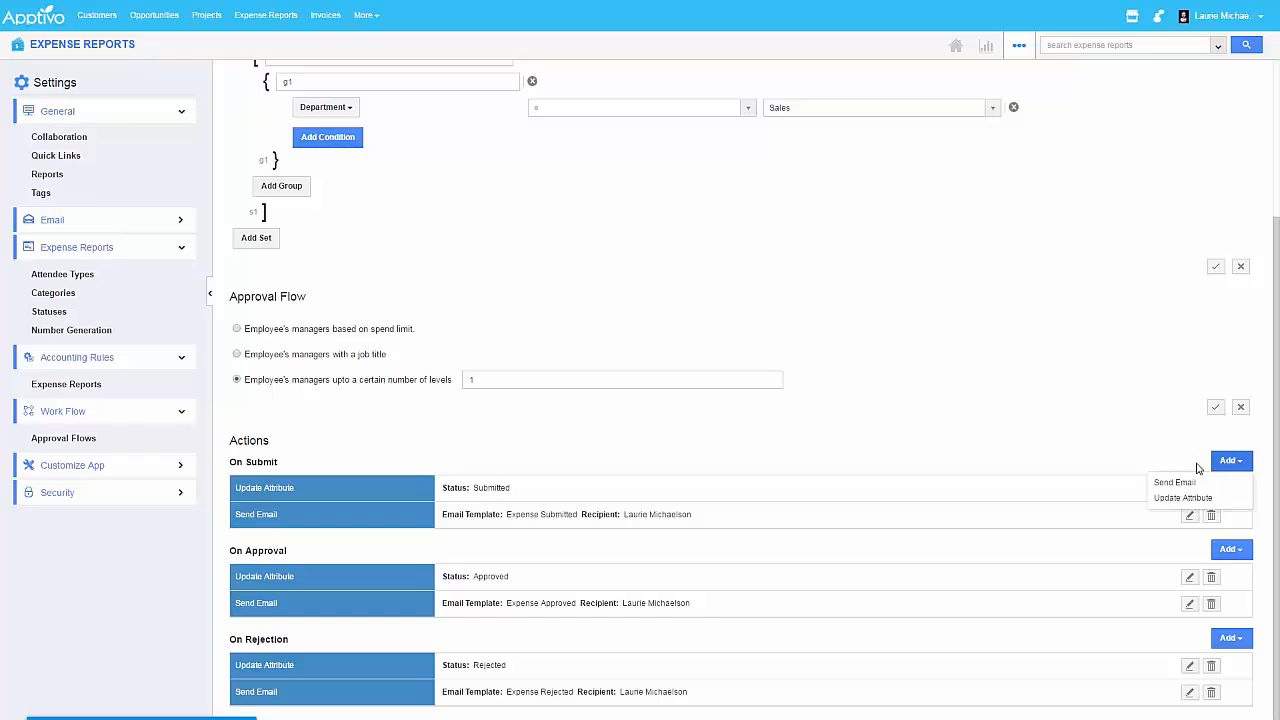
click(1189, 490)
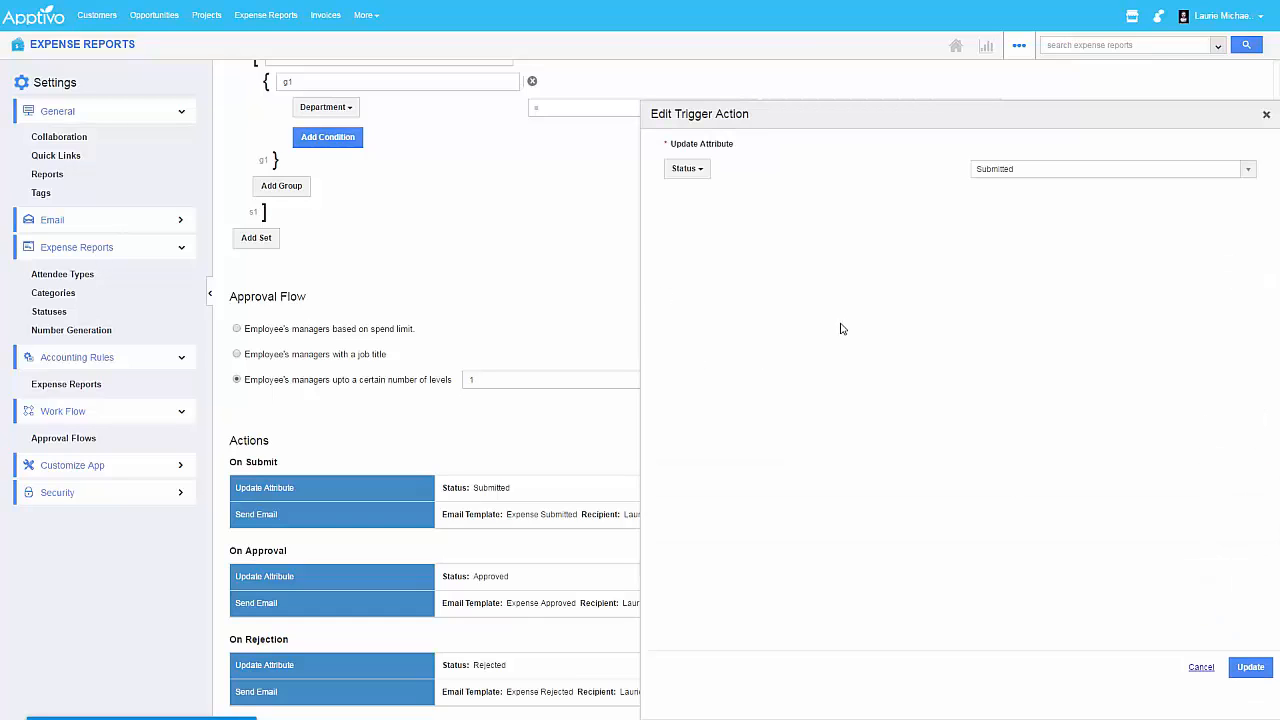
click(690, 168)
mouse_move(700, 191)
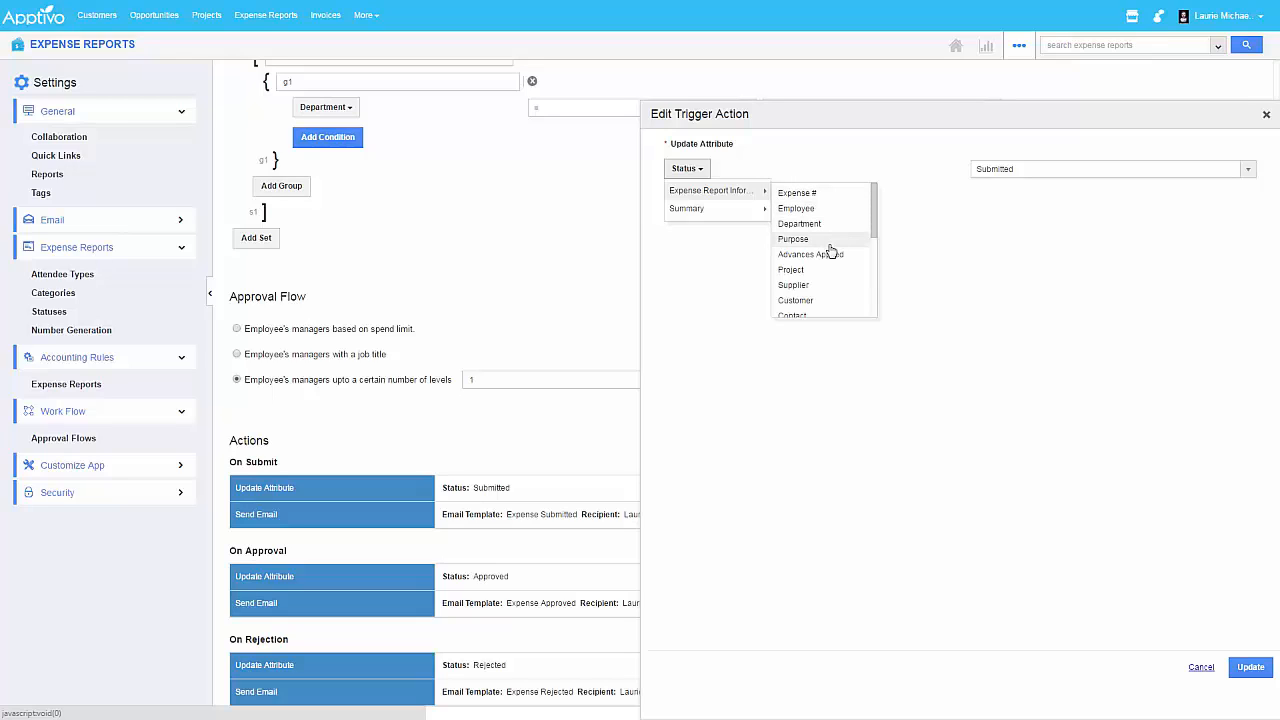
click(989, 266)
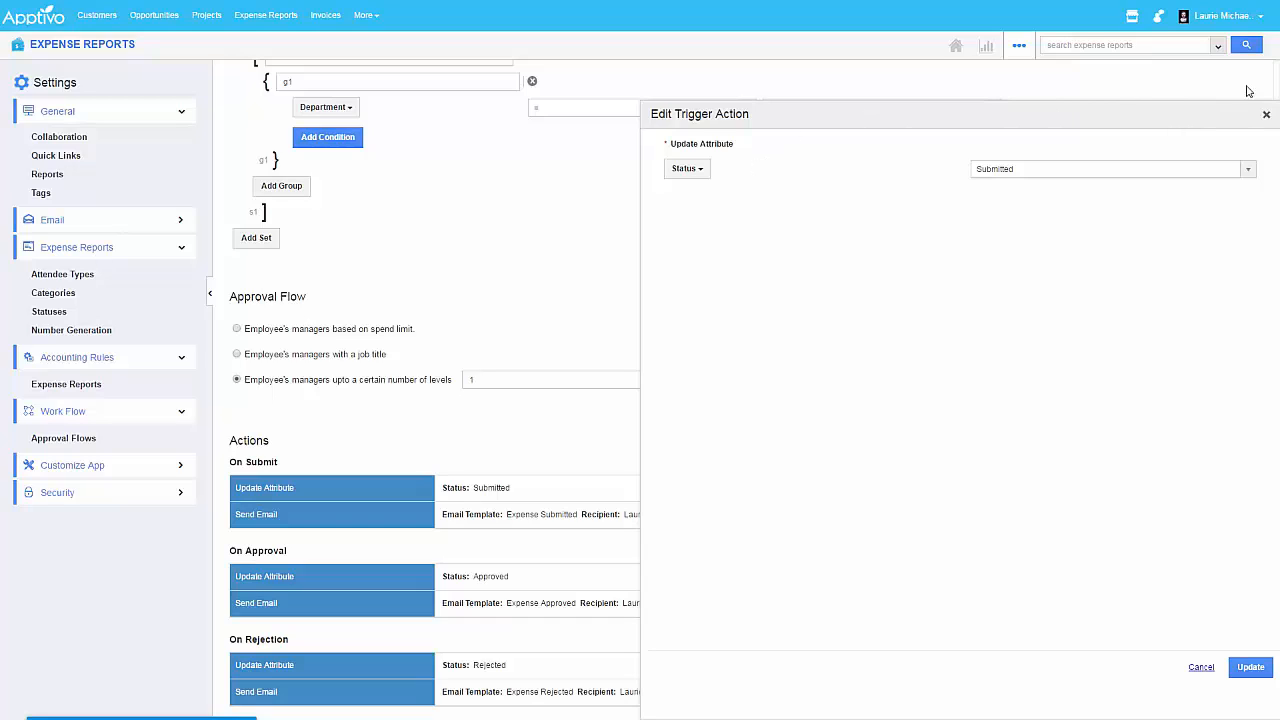
click(1265, 117)
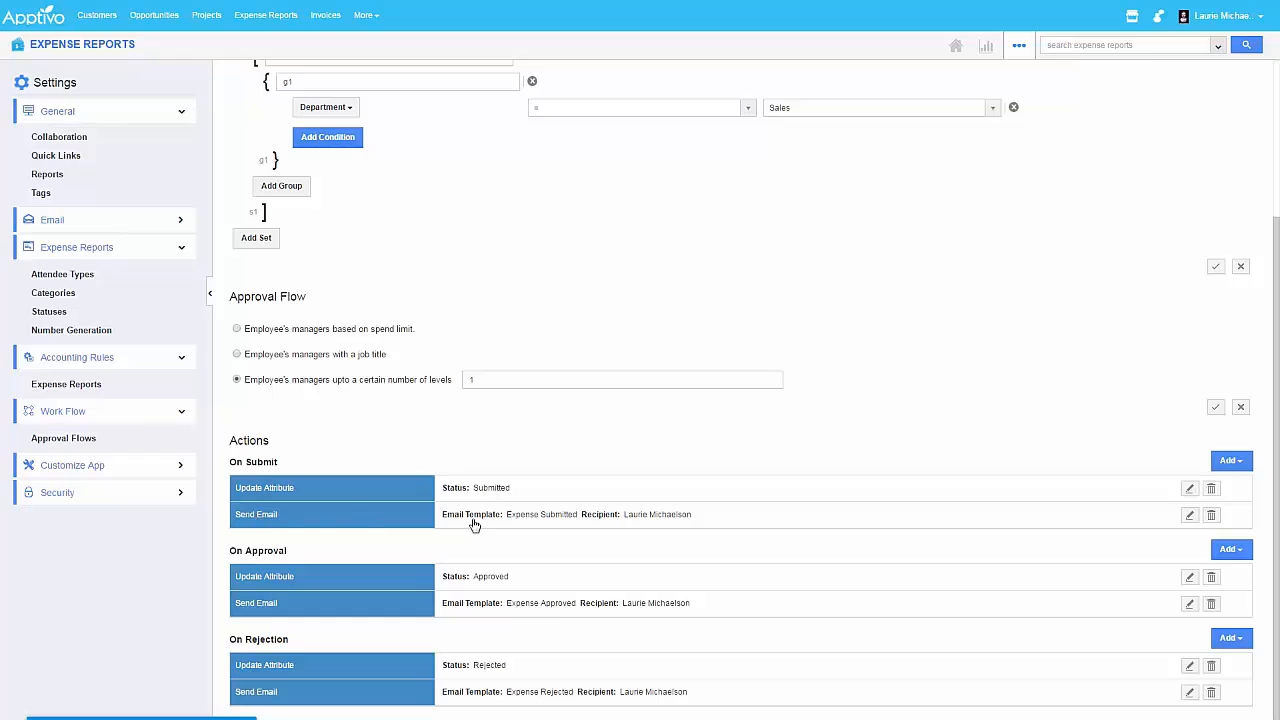
Try switching the On Submit email's trigger target to Attribute, try its recipient options, and close the email without updating.
click(1189, 514)
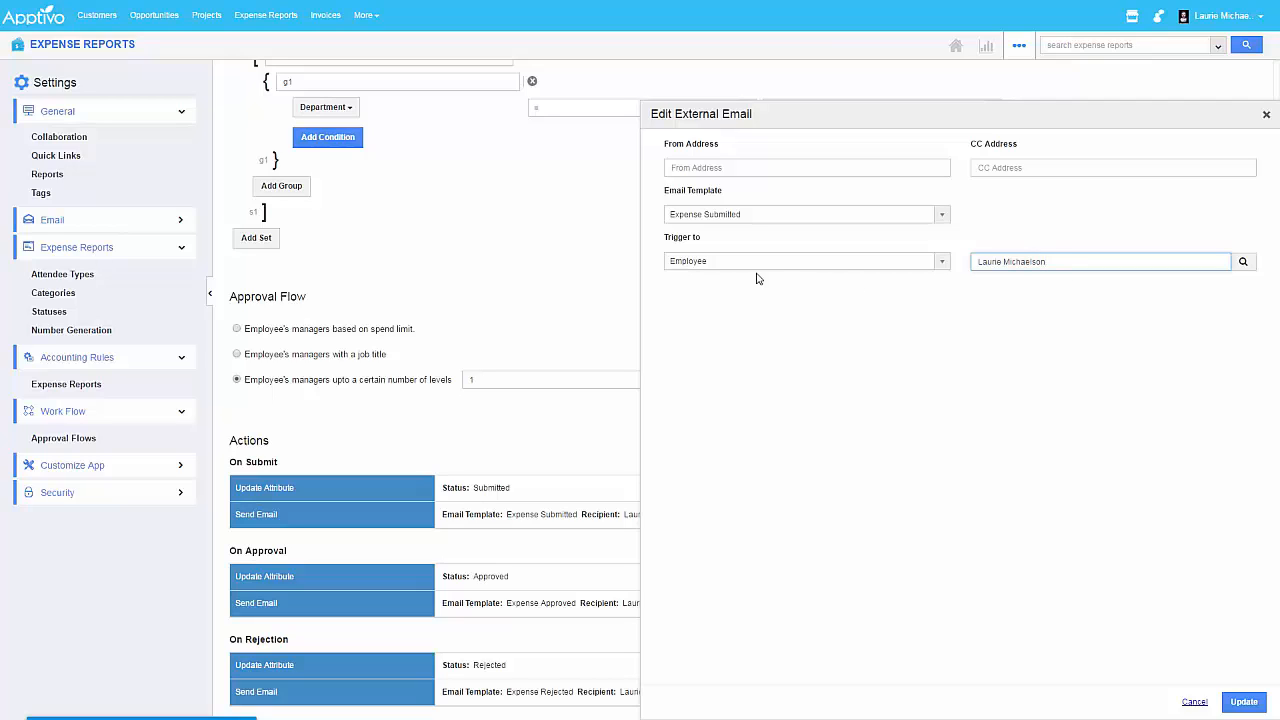
click(717, 264)
click(700, 298)
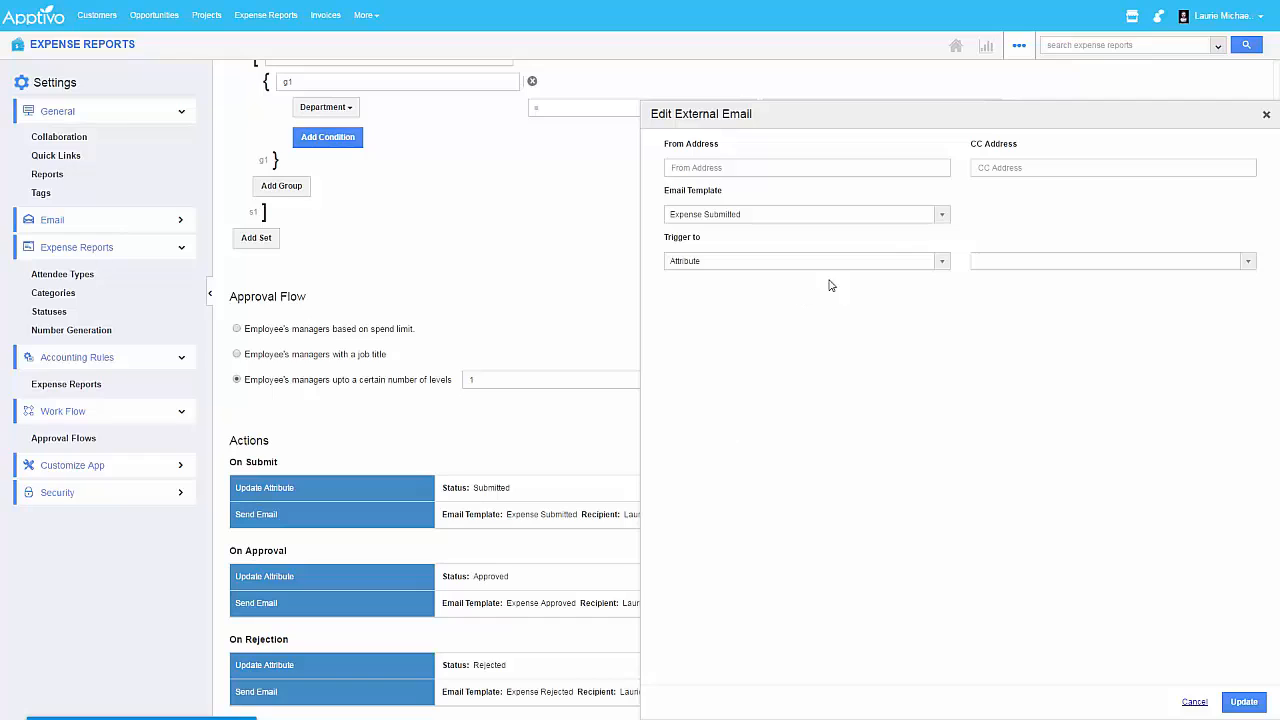
click(997, 265)
click(1013, 295)
click(1007, 264)
click(1019, 316)
click(1266, 115)
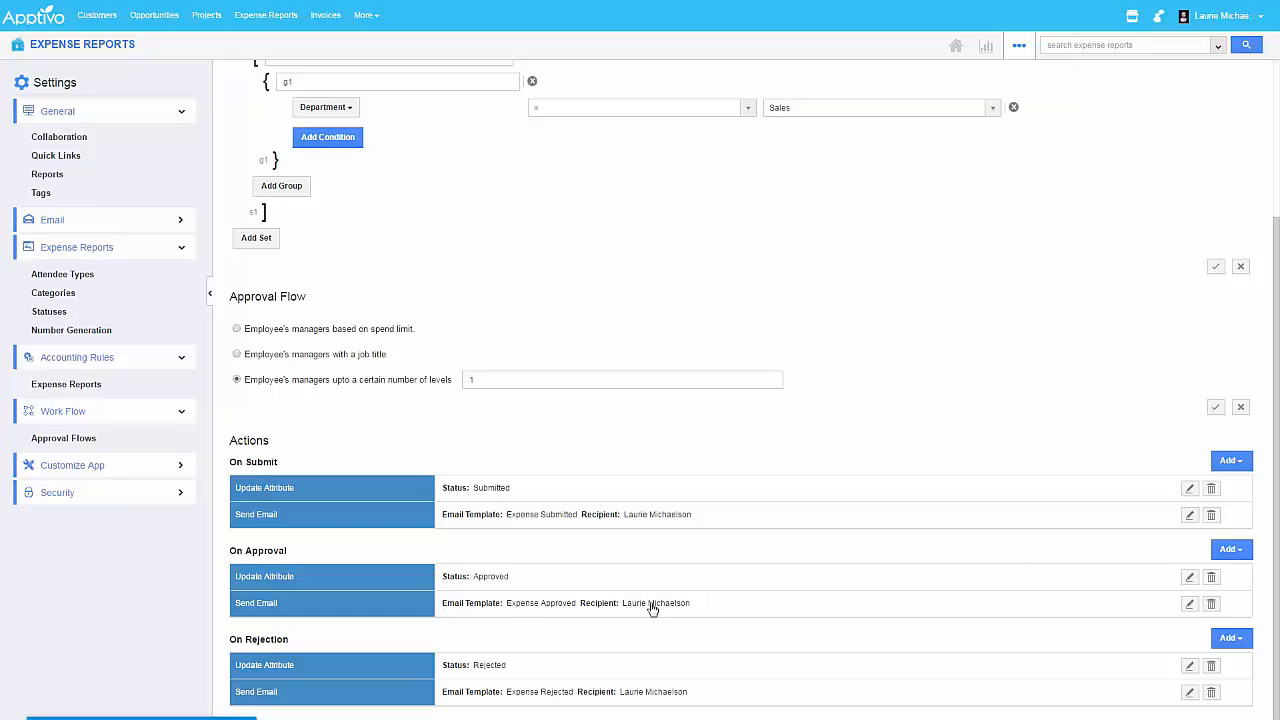
Add an On Approval email action using the Expense Approved template, triggered to the Employee attribute.
click(1230, 549)
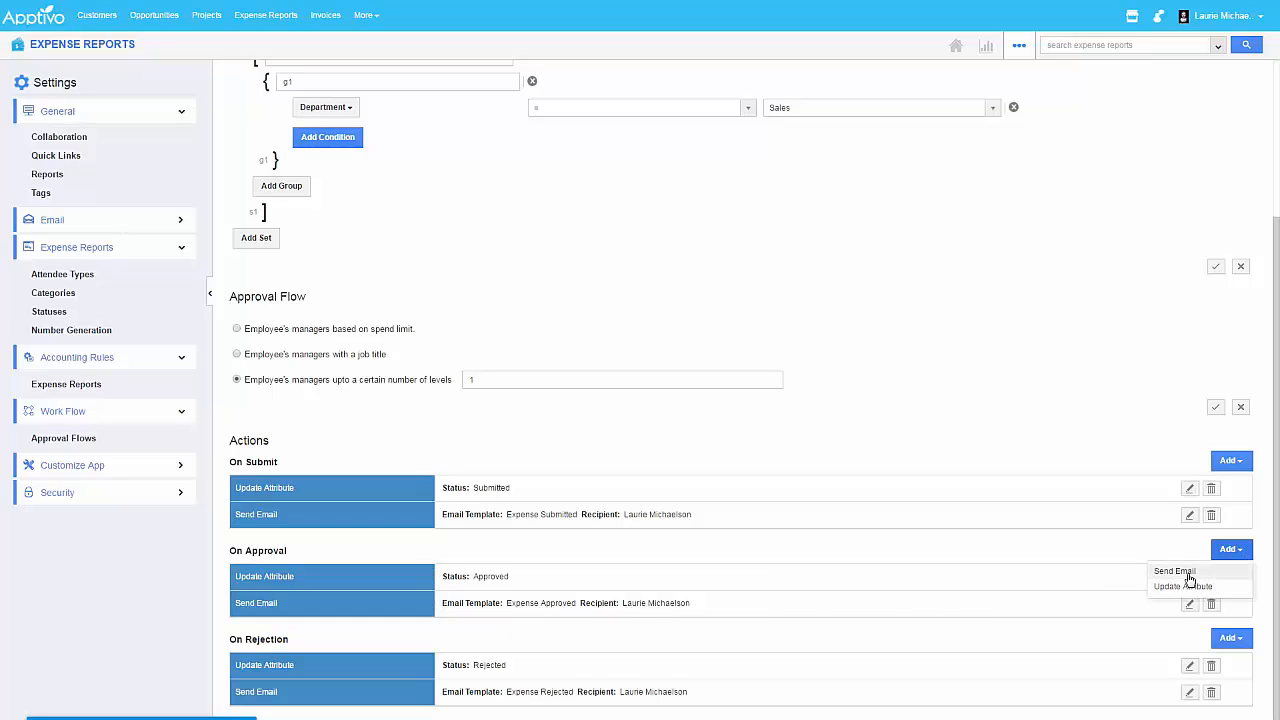
click(1187, 570)
click(777, 265)
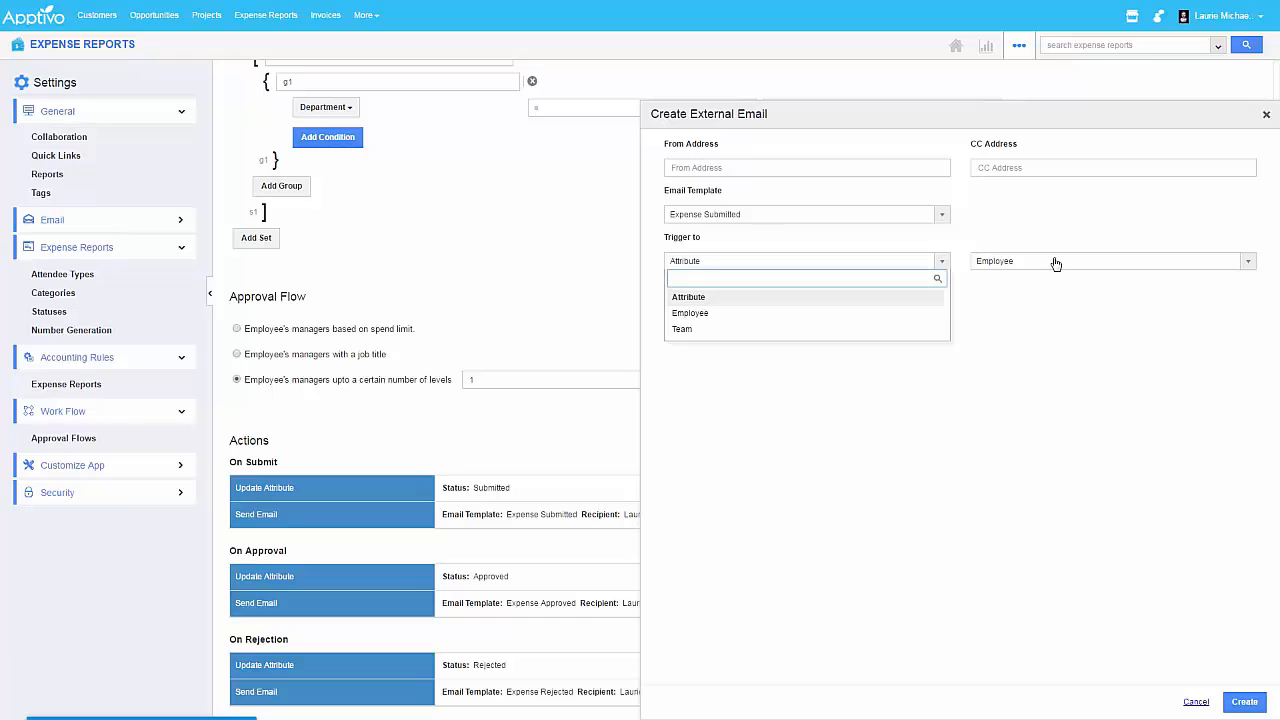
click(975, 261)
click(764, 242)
click(766, 216)
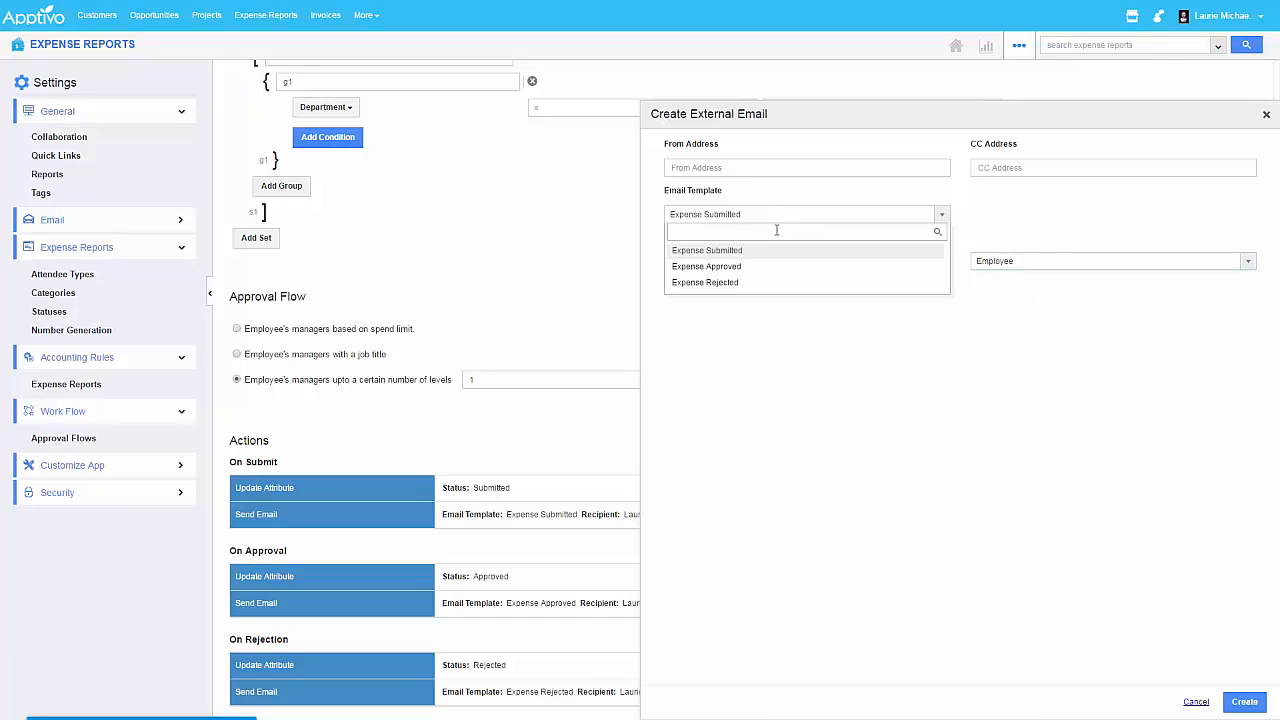
click(728, 266)
click(1230, 705)
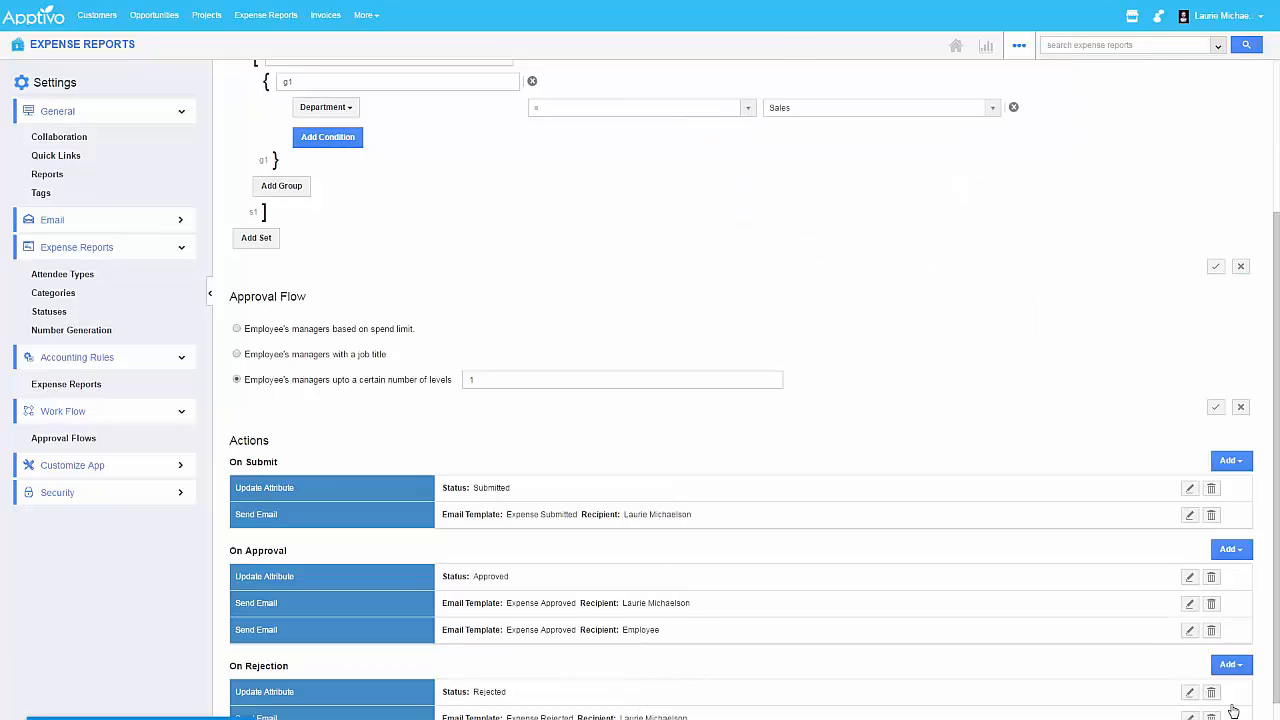
Add another On Approval email action using the Expense Approved template, triggered to the Customer attribute.
click(1230, 549)
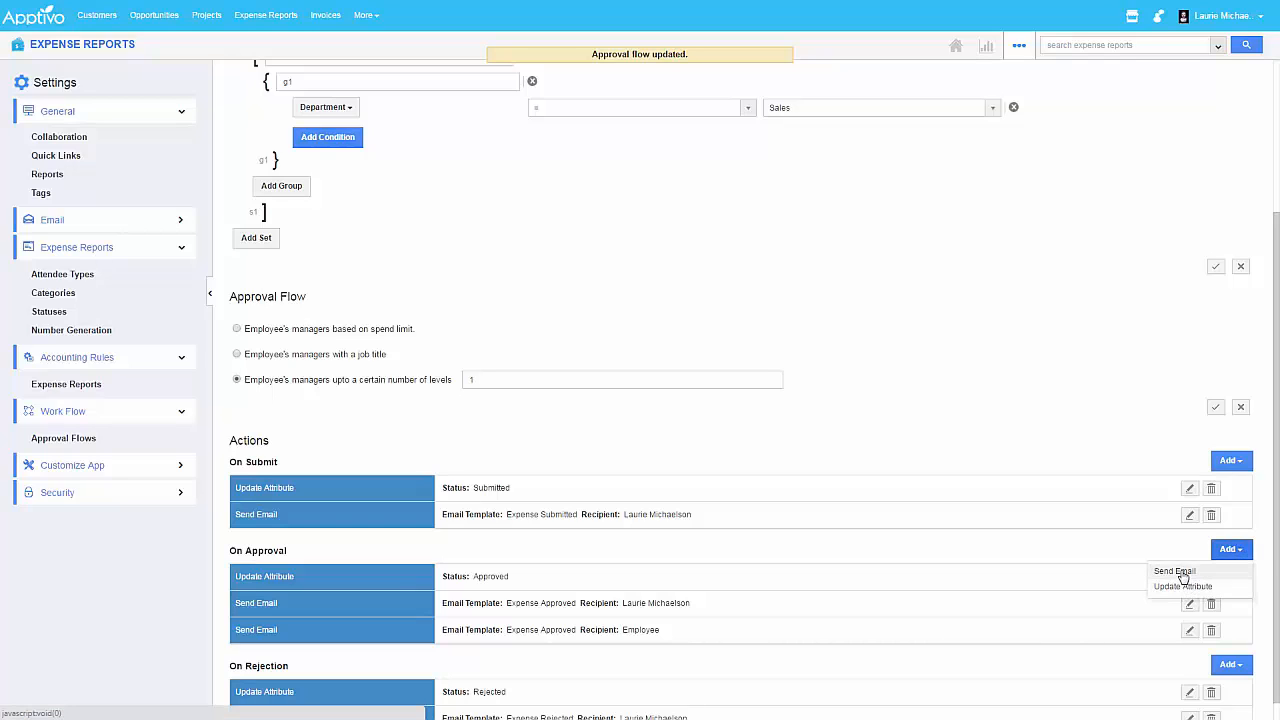
click(1178, 571)
click(801, 216)
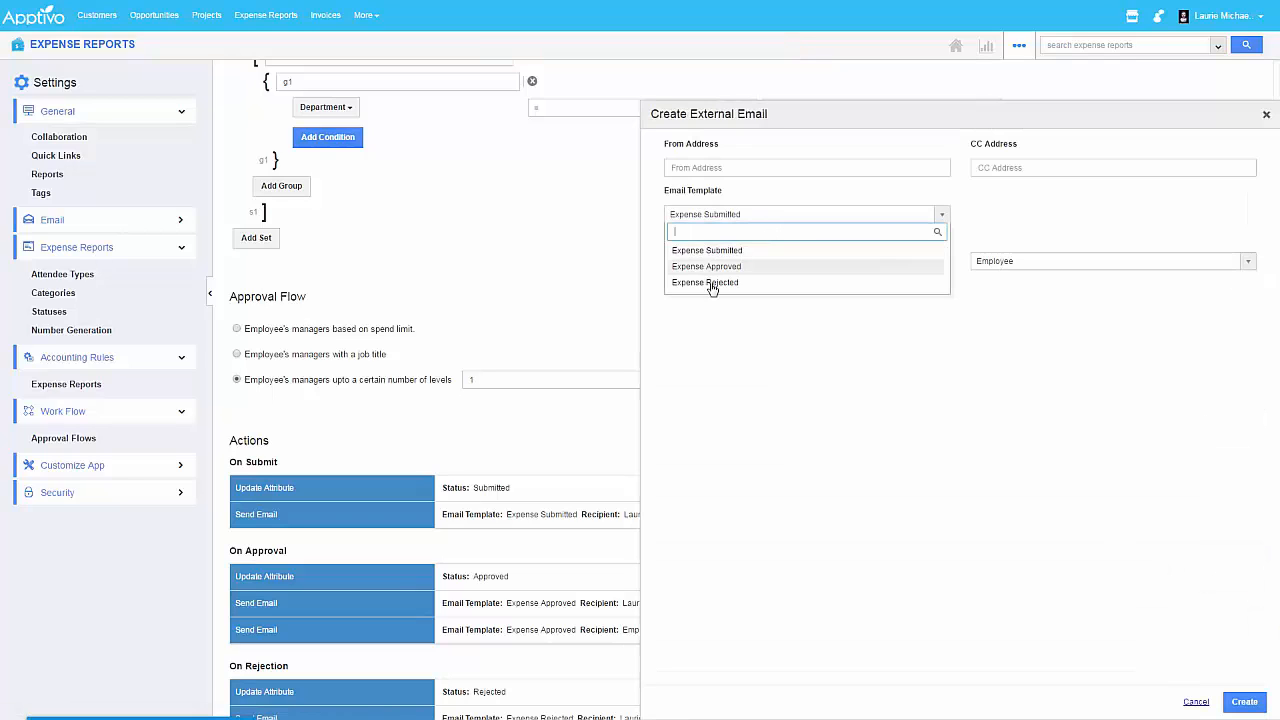
click(730, 263)
click(731, 262)
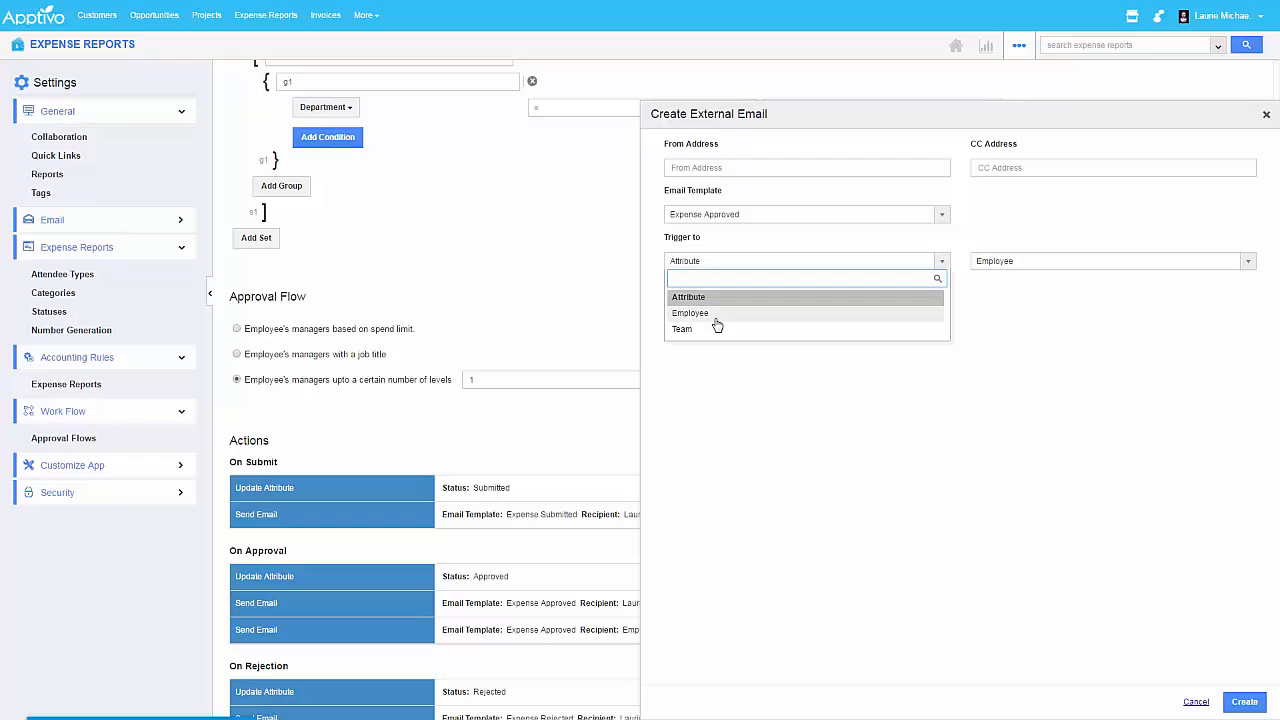
click(1072, 276)
click(1066, 264)
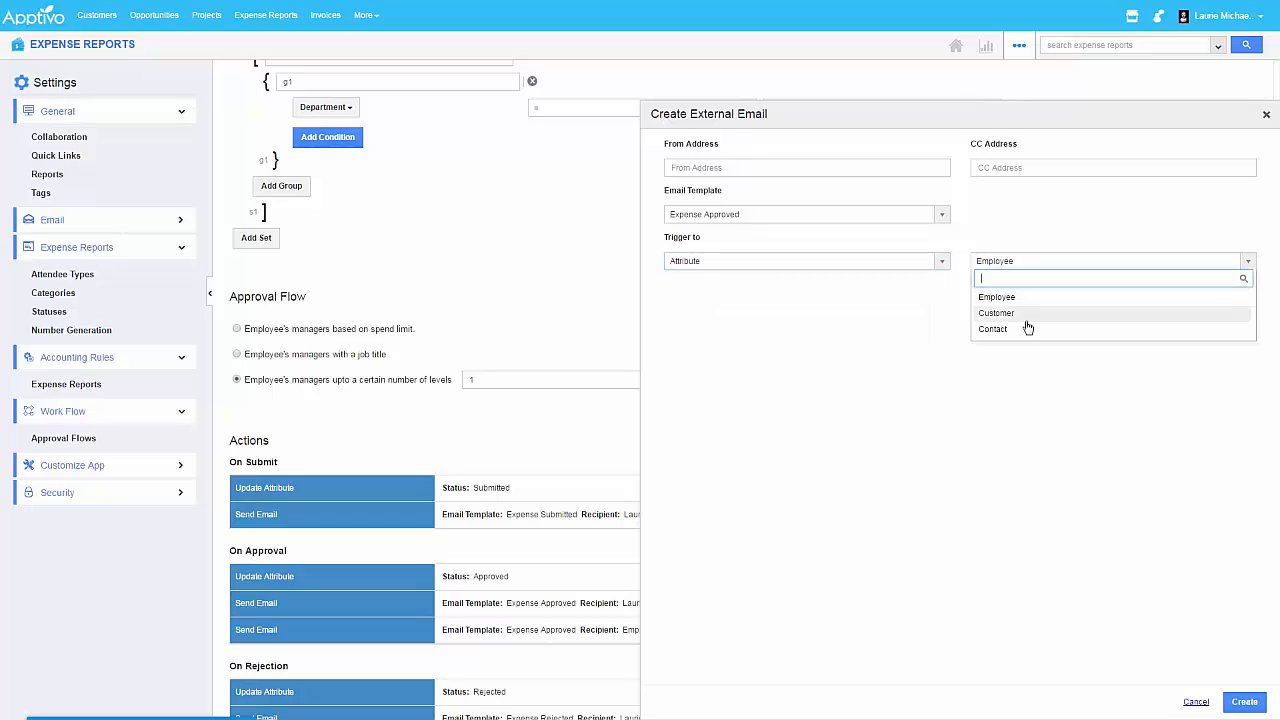
click(1023, 314)
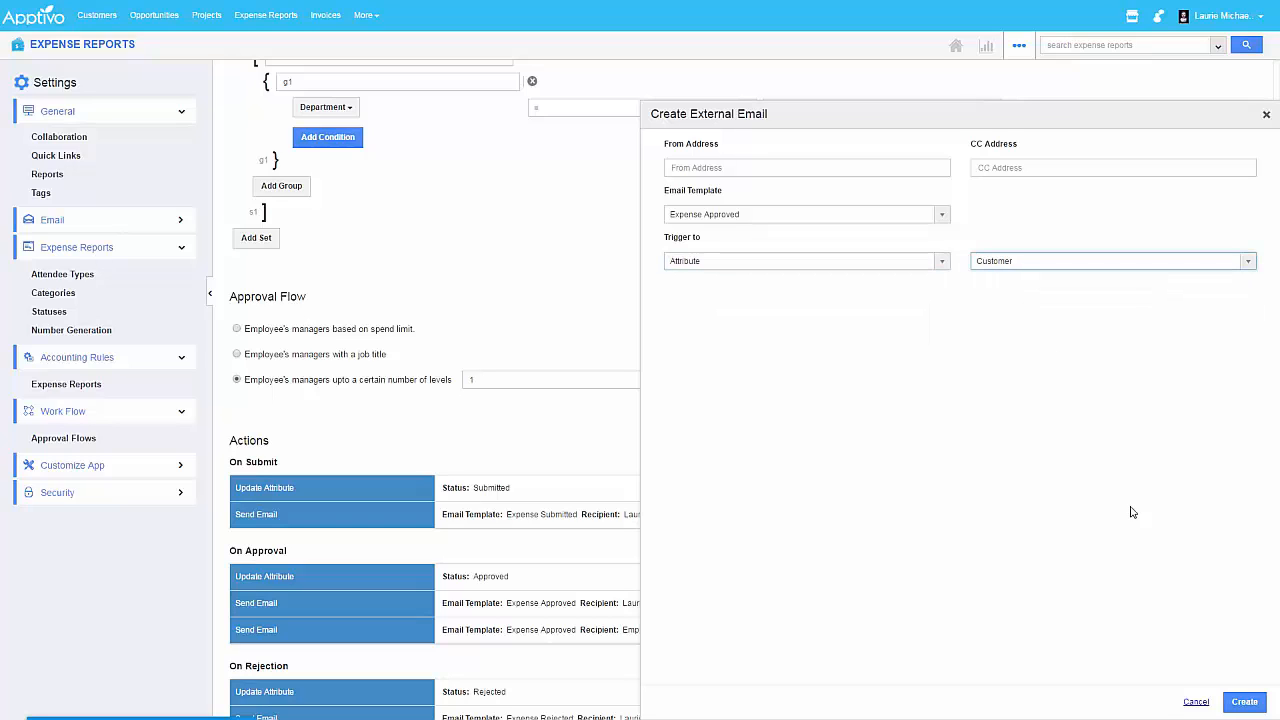
click(1244, 701)
scroll(824, 624, down, 1)
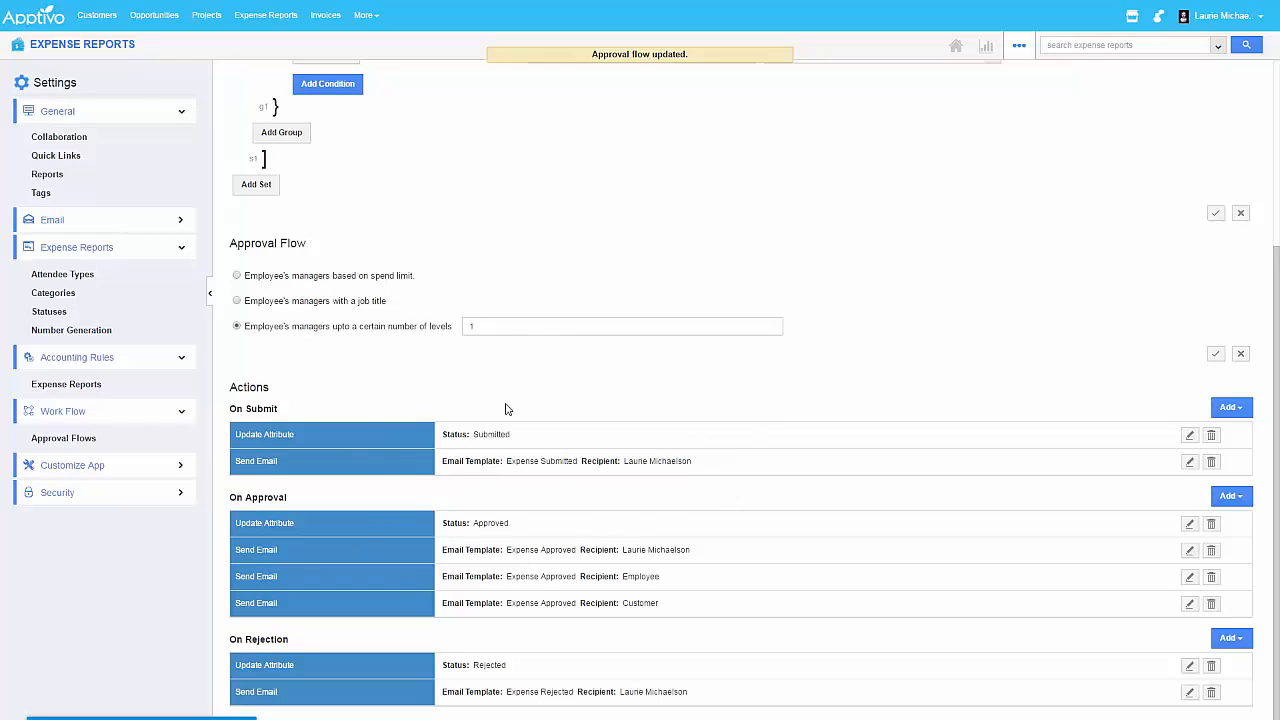
Open expense report 6 from the employee reports pending my approval and reject it.
scroll(586, 548, up, 3)
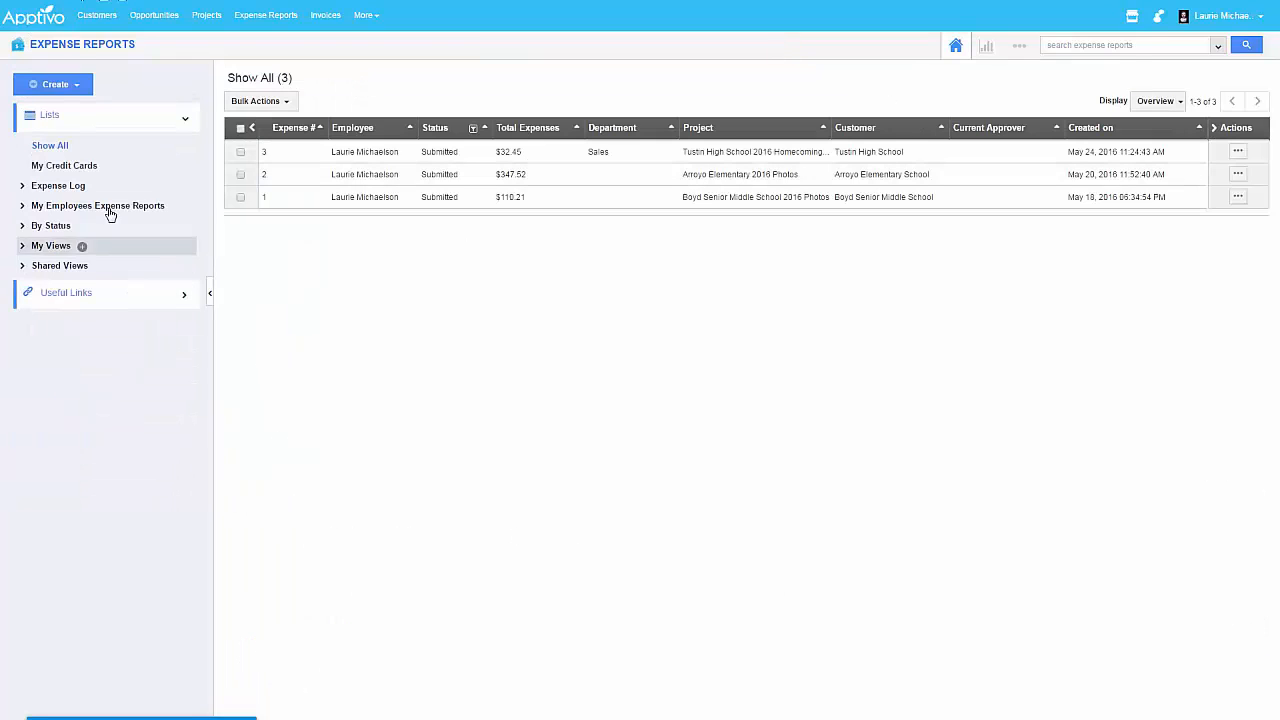
click(109, 207)
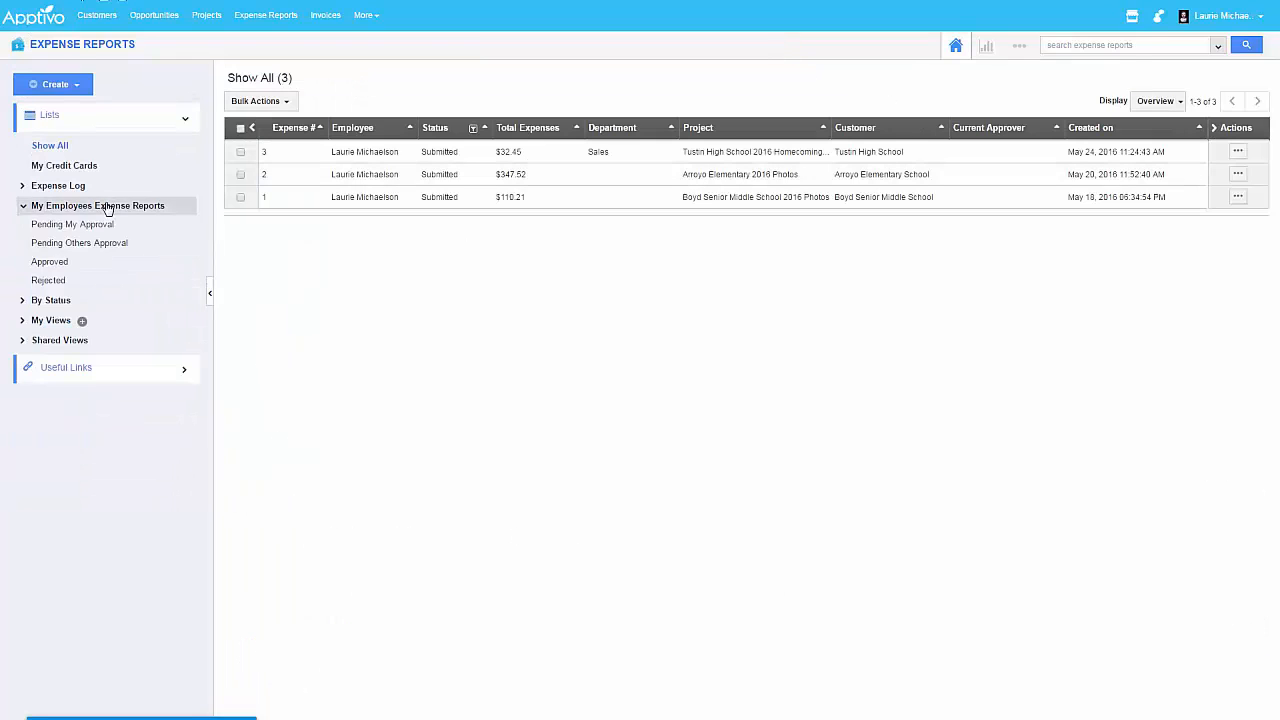
click(85, 225)
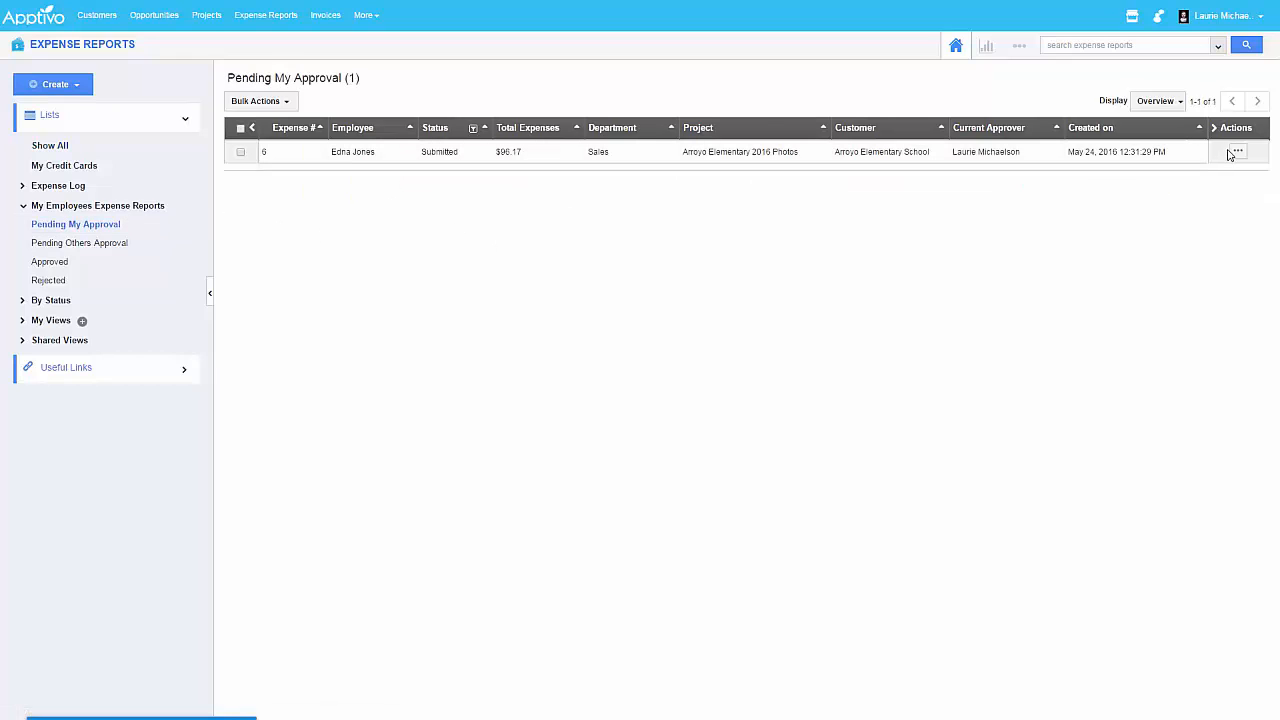
mouse_move(1237, 156)
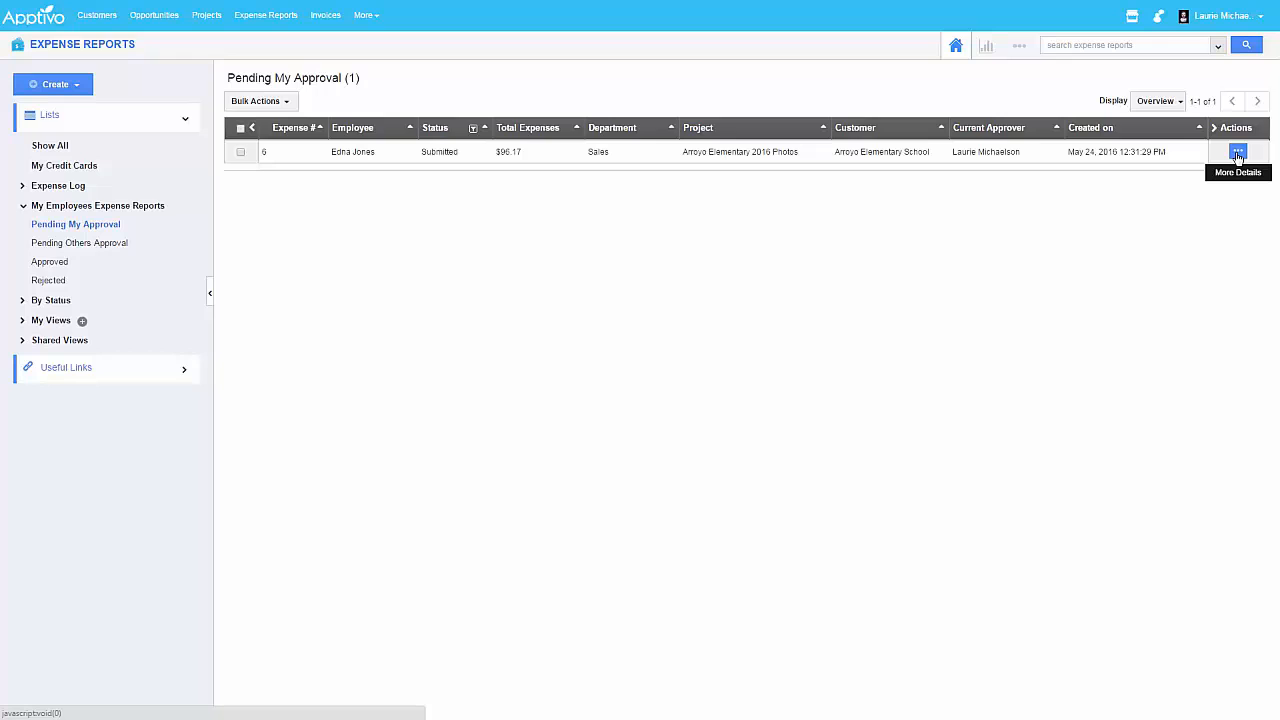
click(1237, 153)
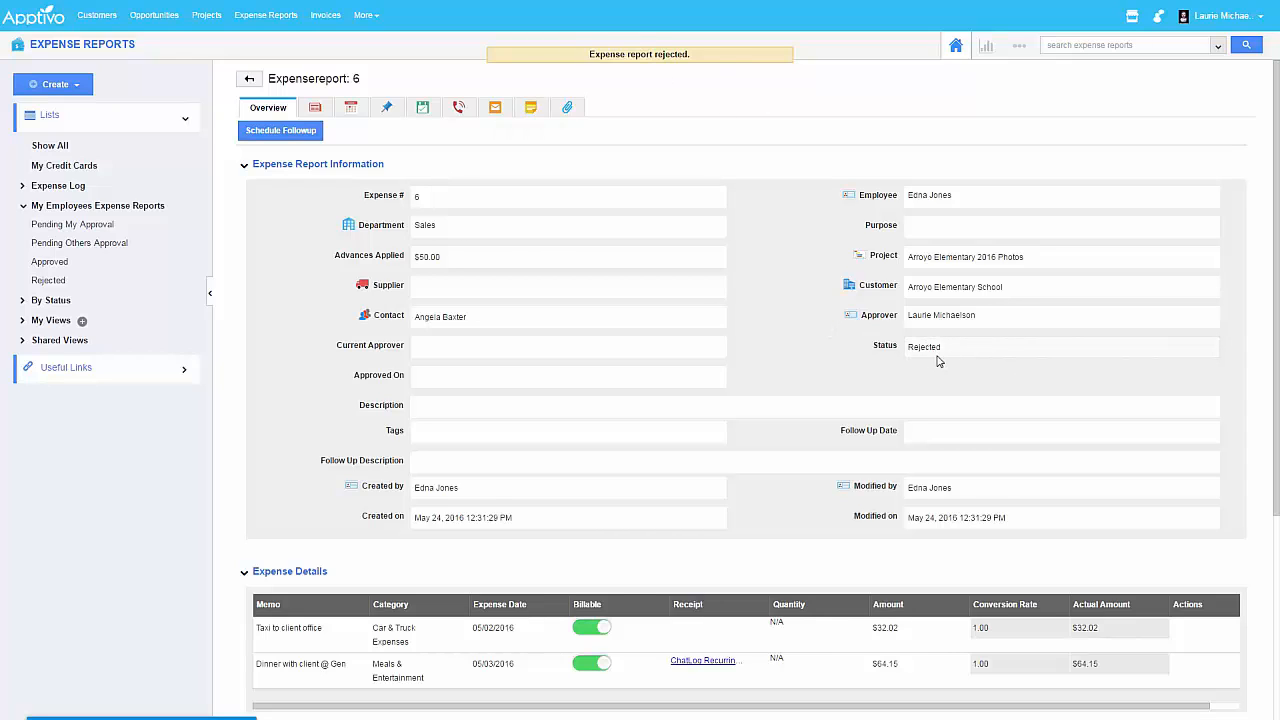
scroll(889, 371, down, 3)
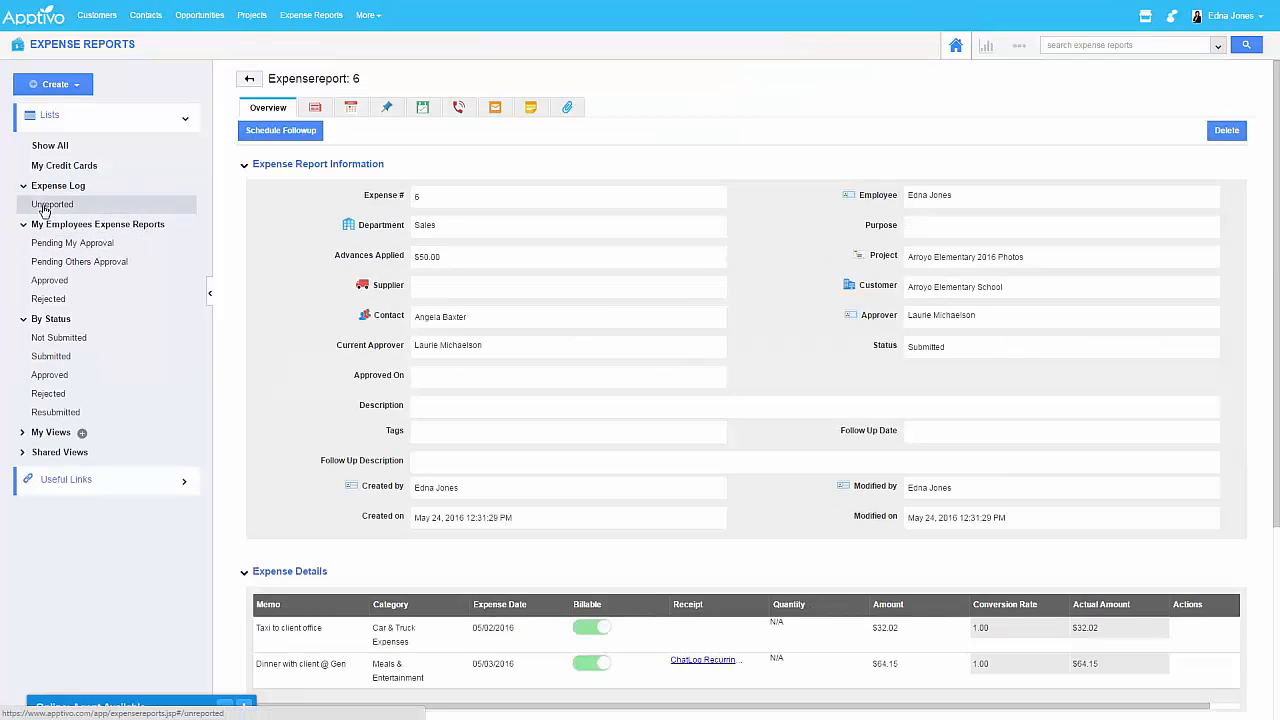
List the reports with Rejected status, and in Outlook Mail open the "Expense Report #6 Was Rejected" junk email and mark it as not spam.
click(48, 394)
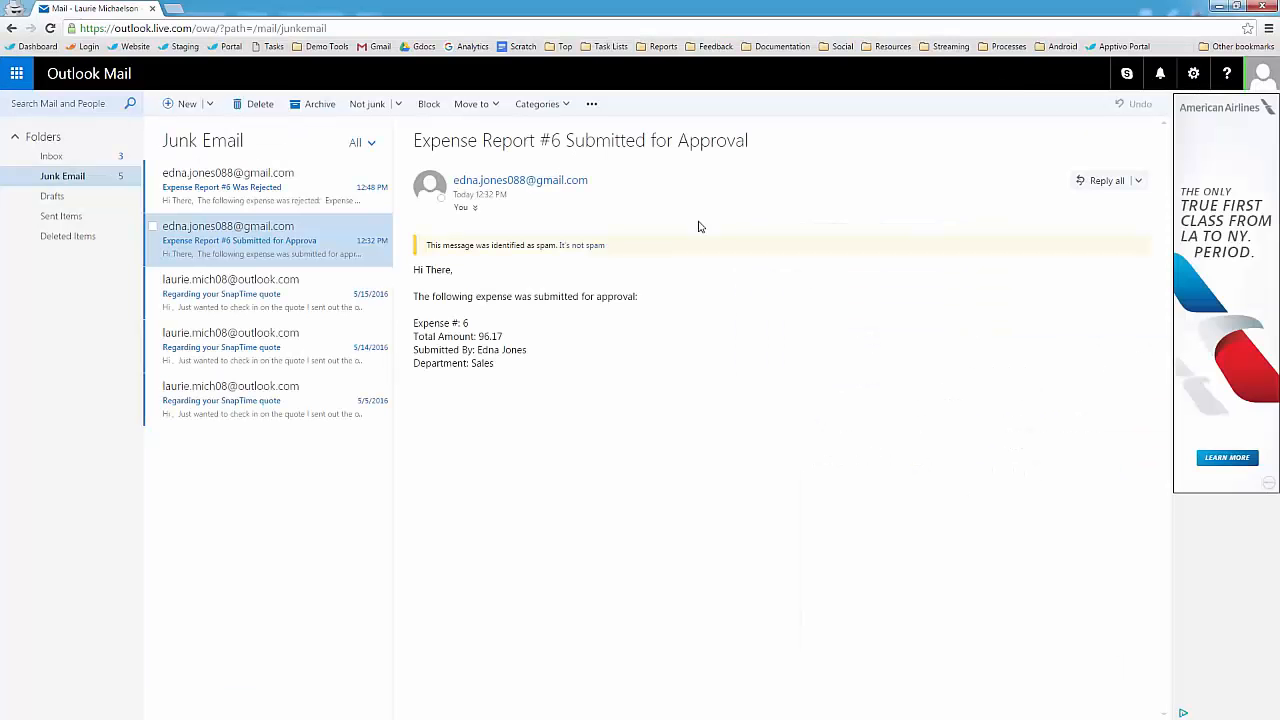
click(290, 205)
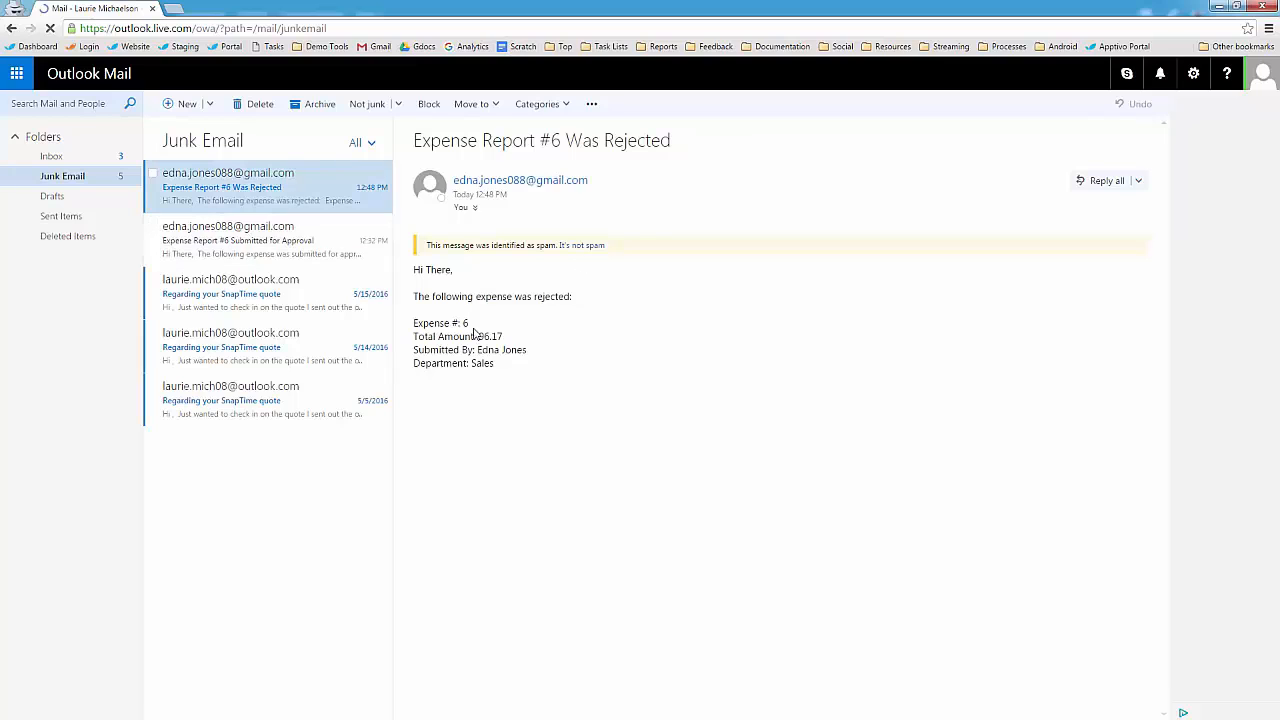
click(587, 247)
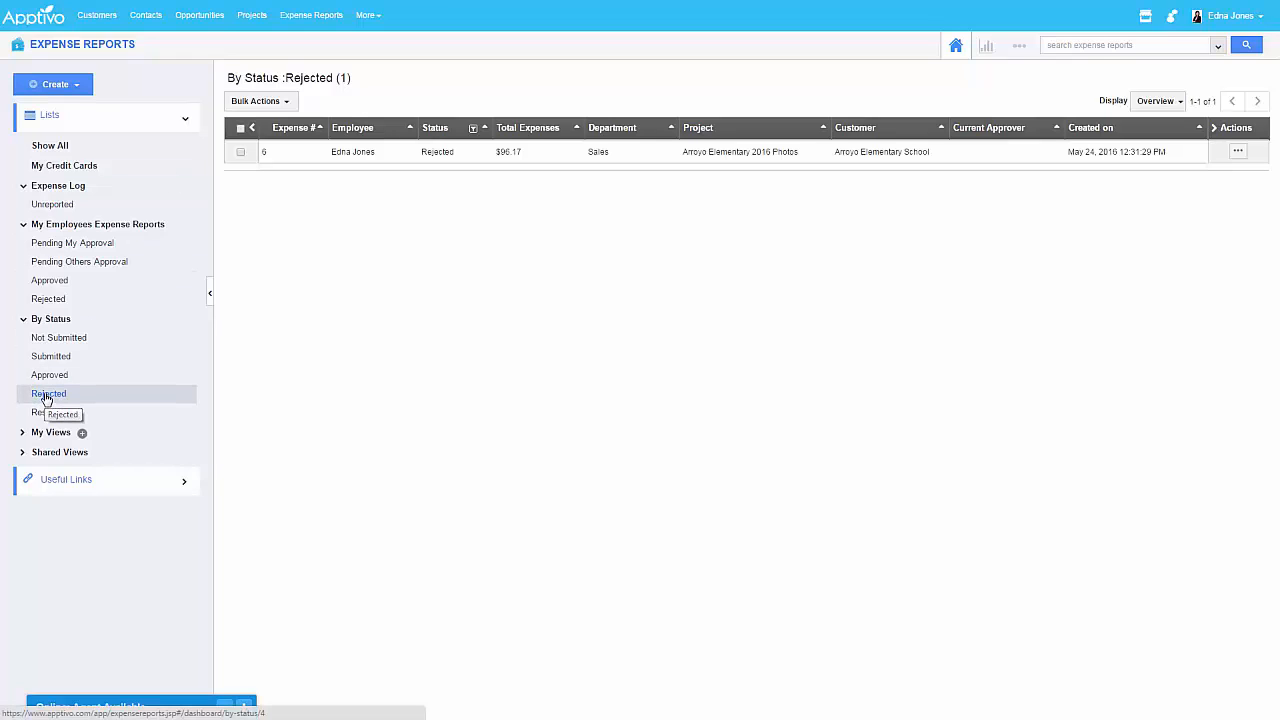
Open the rejected expense report 6 for editing, and try adding a blank expense line and deleting it.
click(1238, 151)
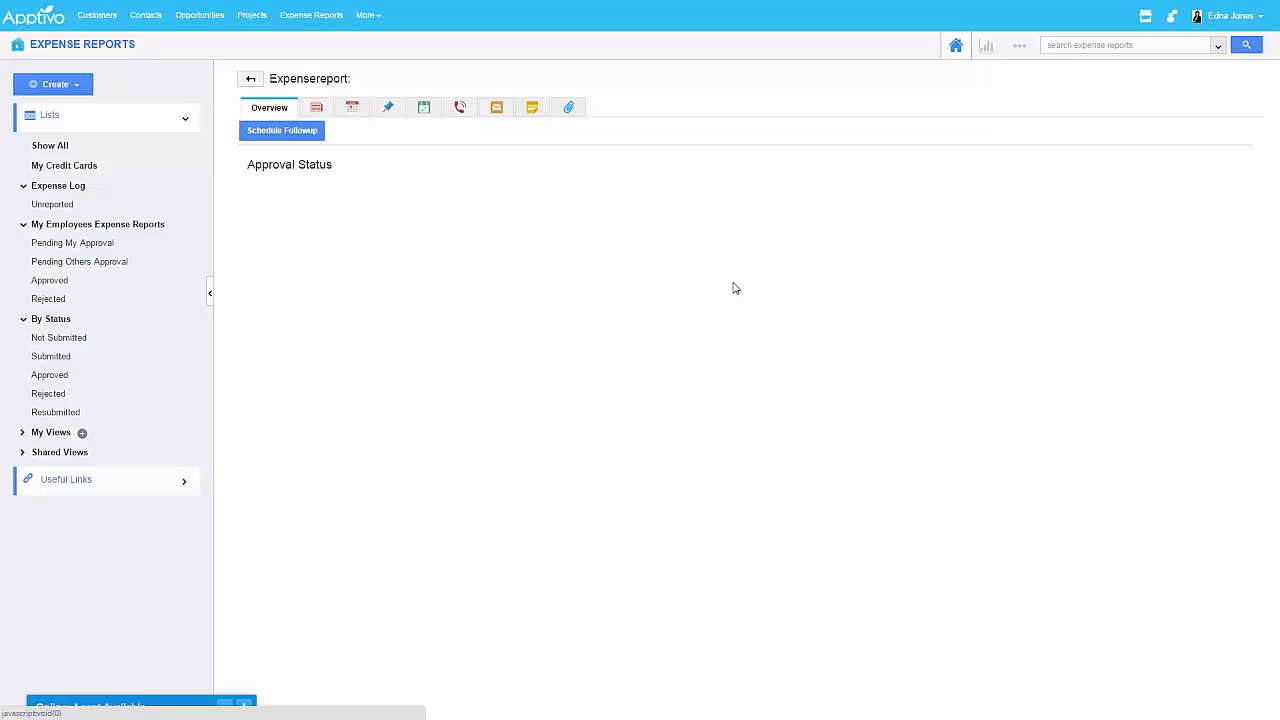
scroll(495, 547, down, 2)
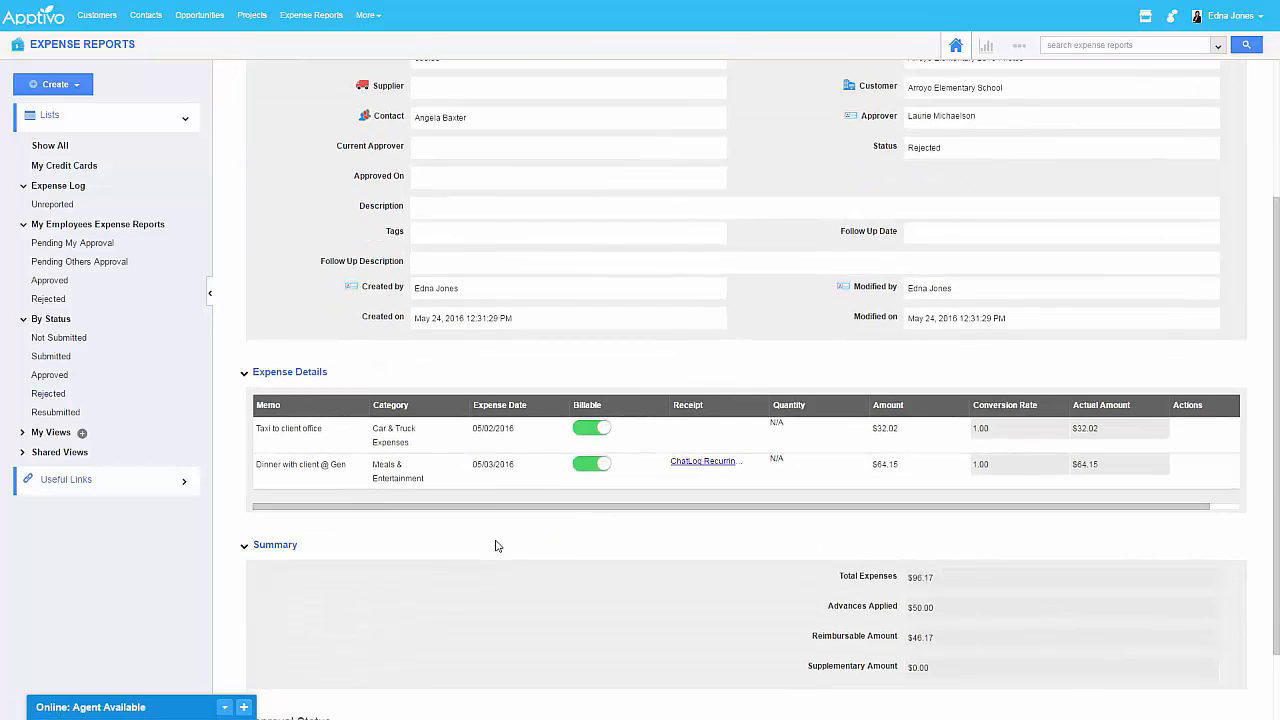
click(500, 468)
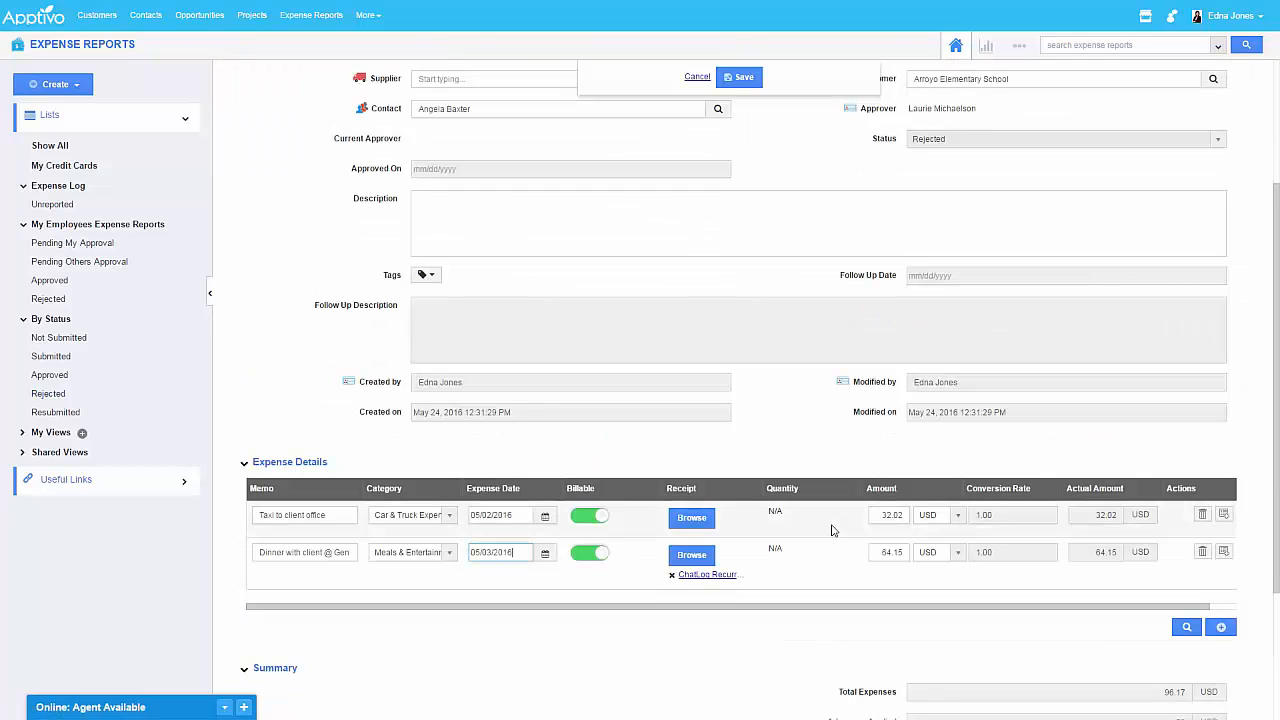
click(1221, 627)
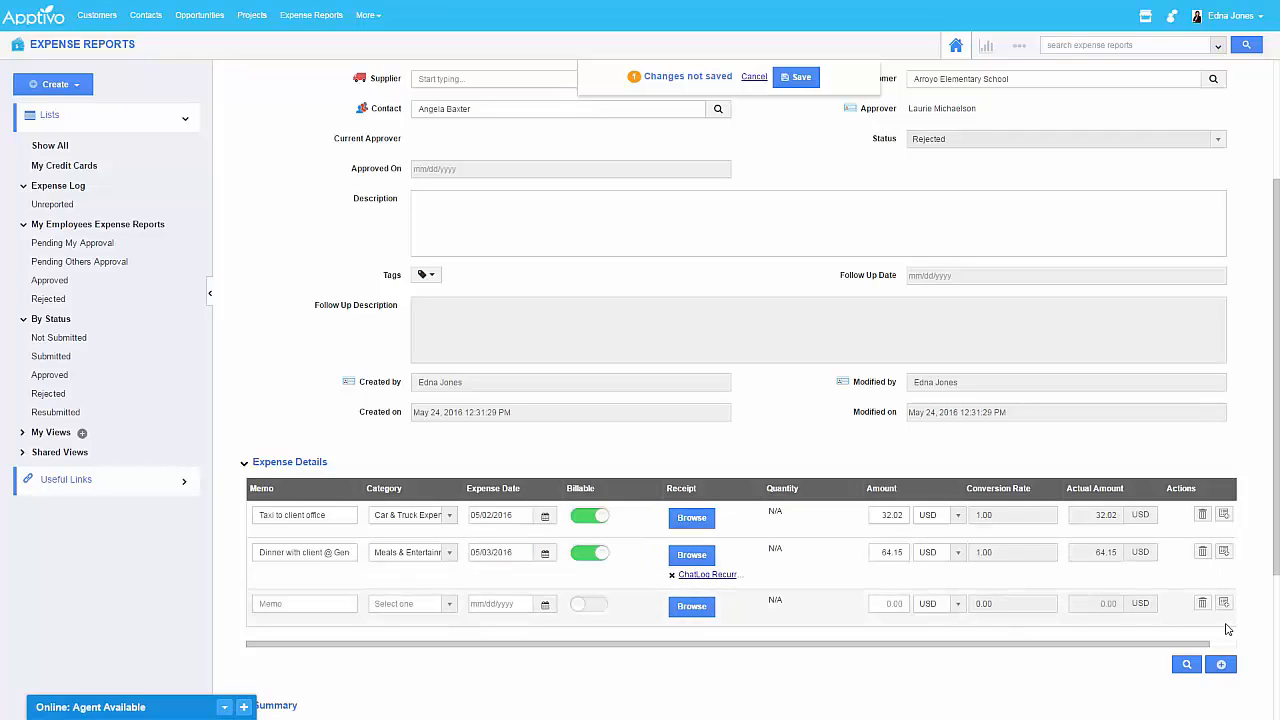
click(1203, 604)
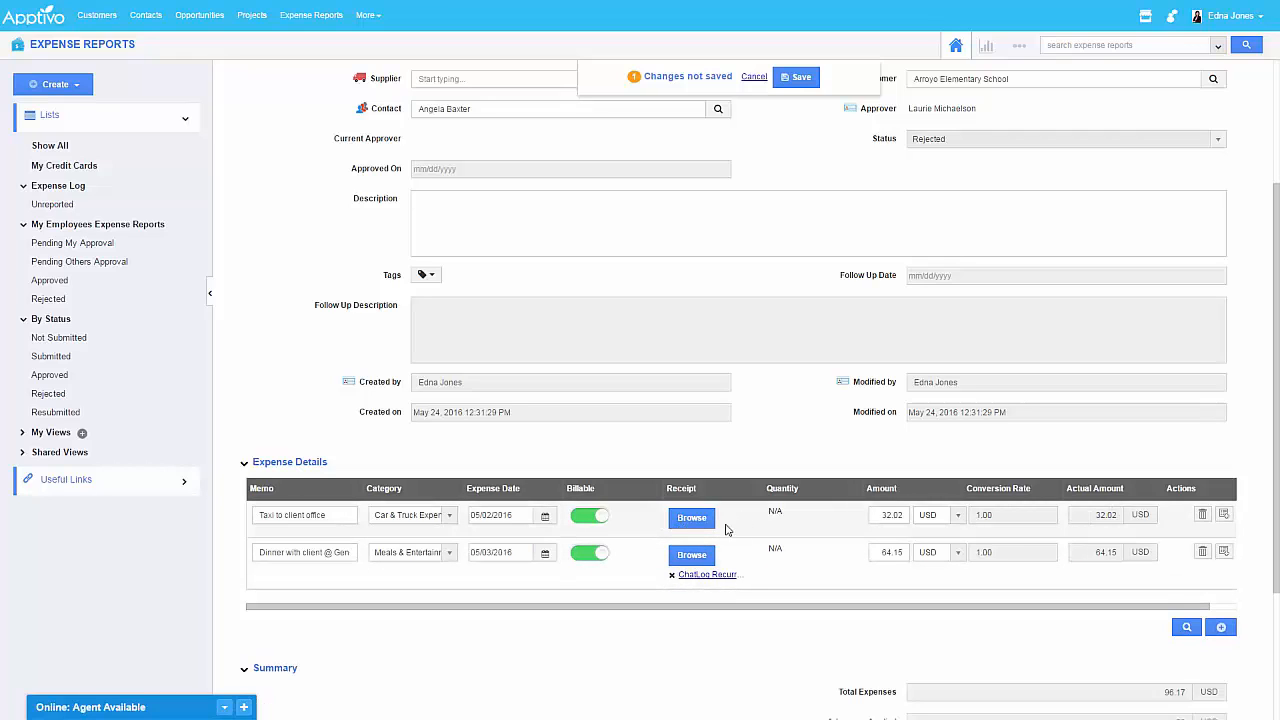
Resubmit the rejected expense report 6 for approval.
scroll(691, 400, up, 5)
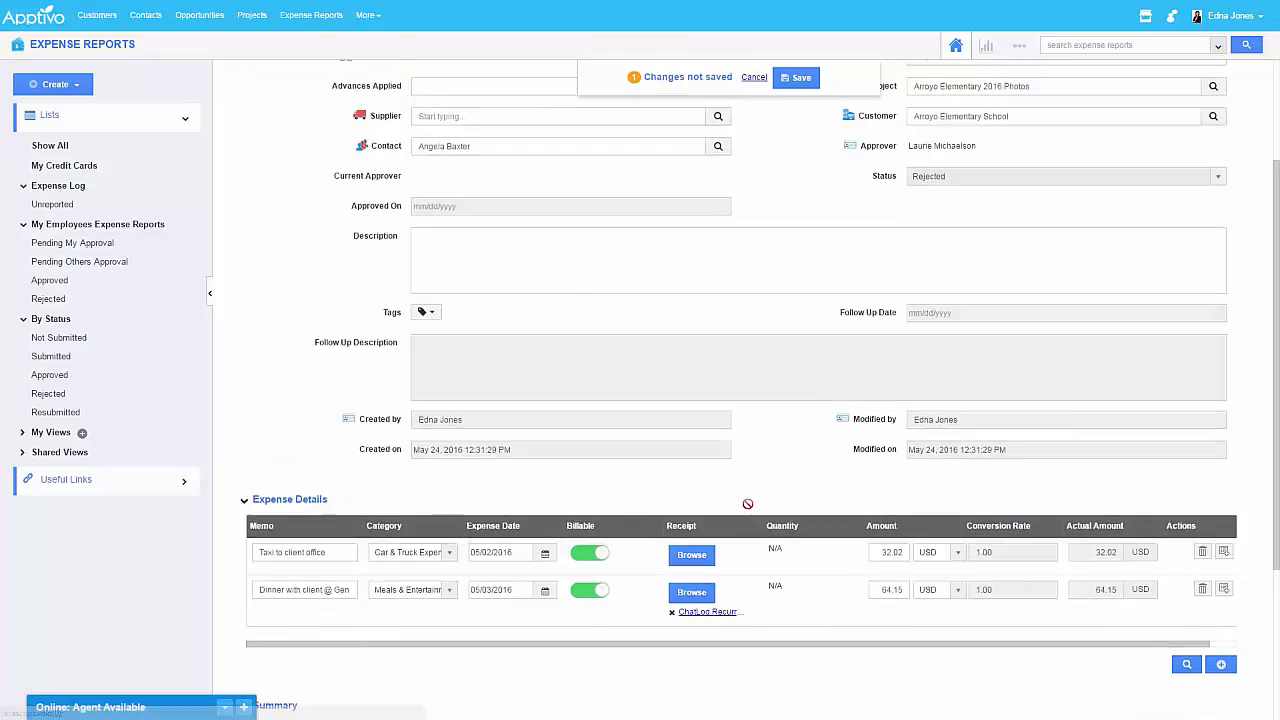
click(790, 136)
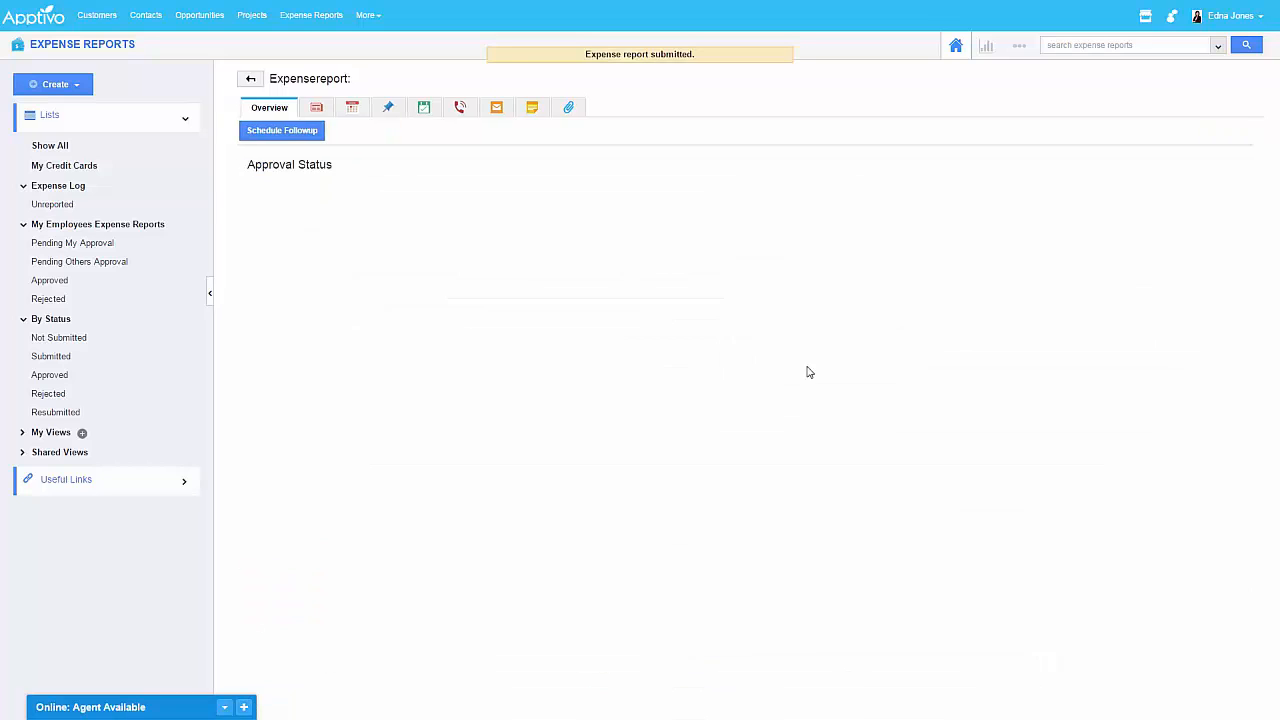
scroll(789, 372, down, 3)
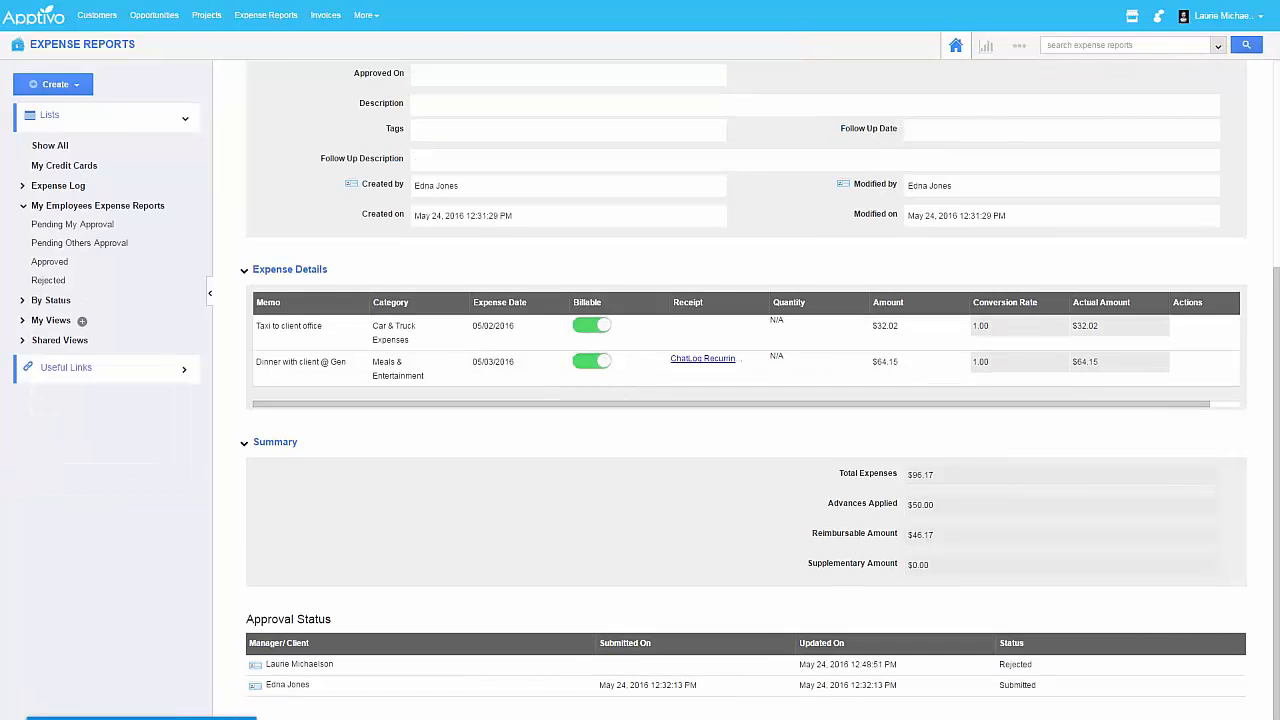
Approve the resubmitted expense report 6 from the reports pending my approval, and examine its summary and approval status history.
scroll(701, 492, up, 3)
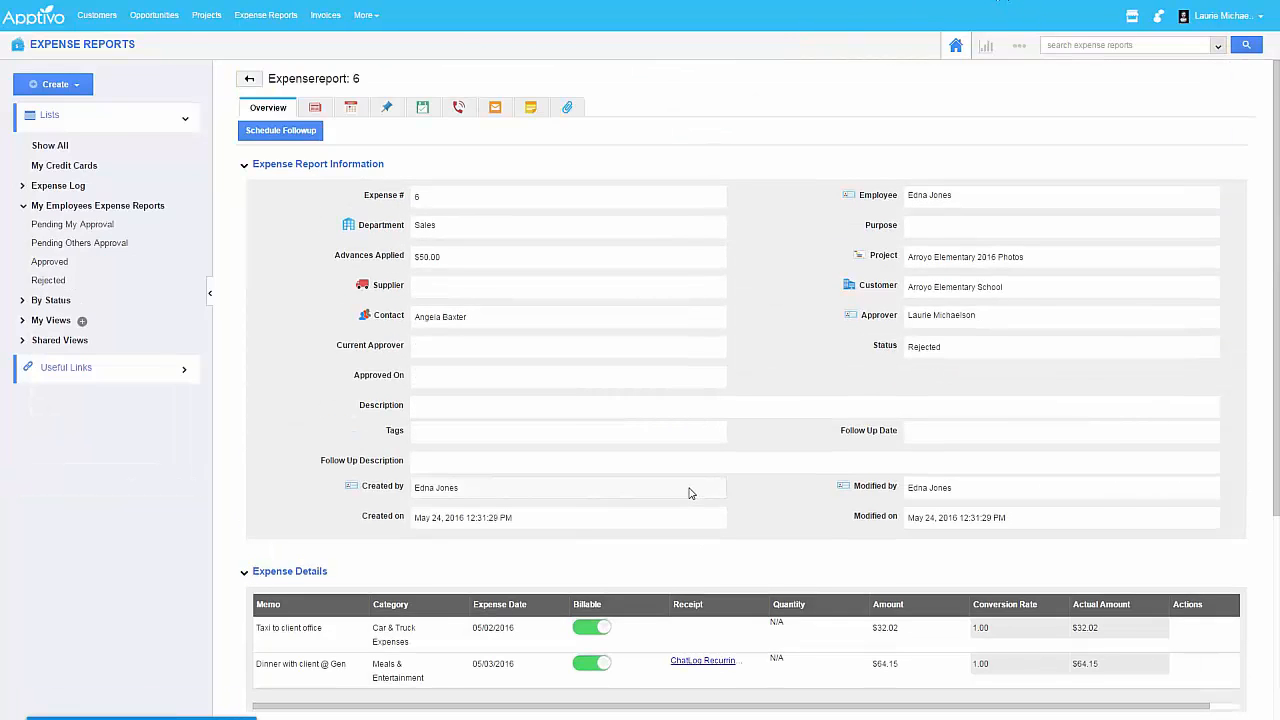
click(88, 225)
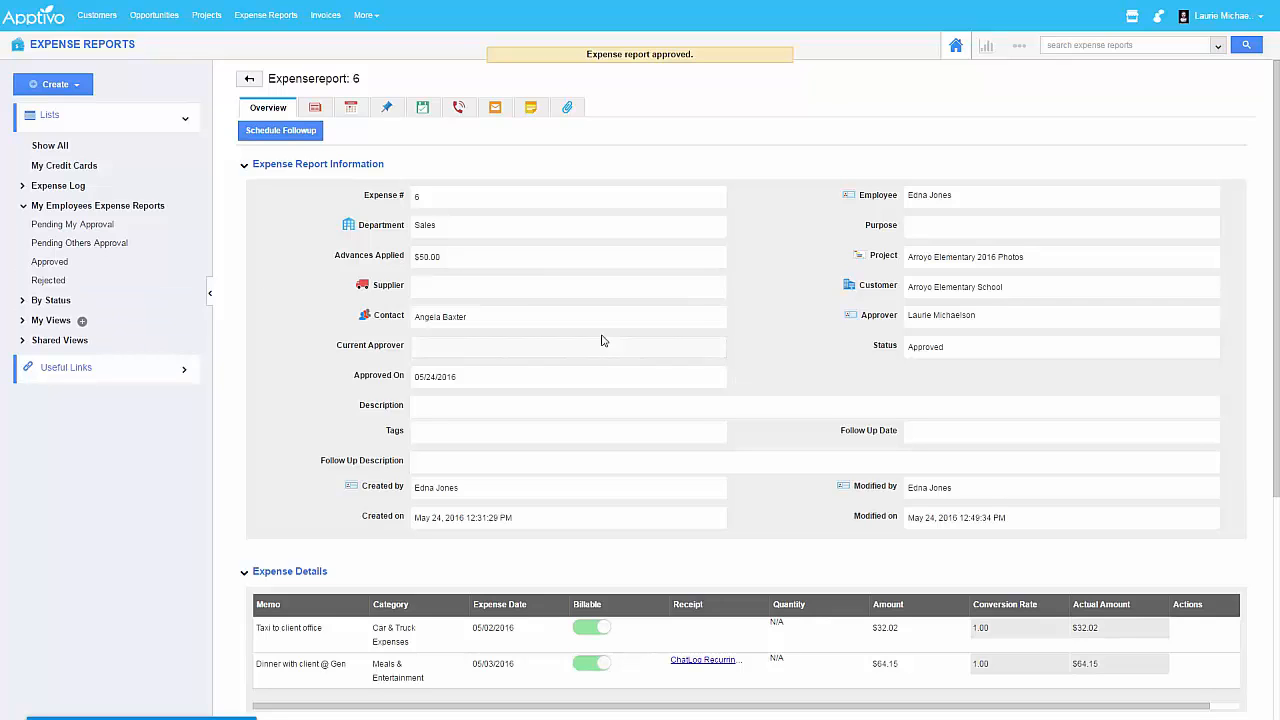
scroll(600, 354, down, 5)
scroll(820, 370, up, 3)
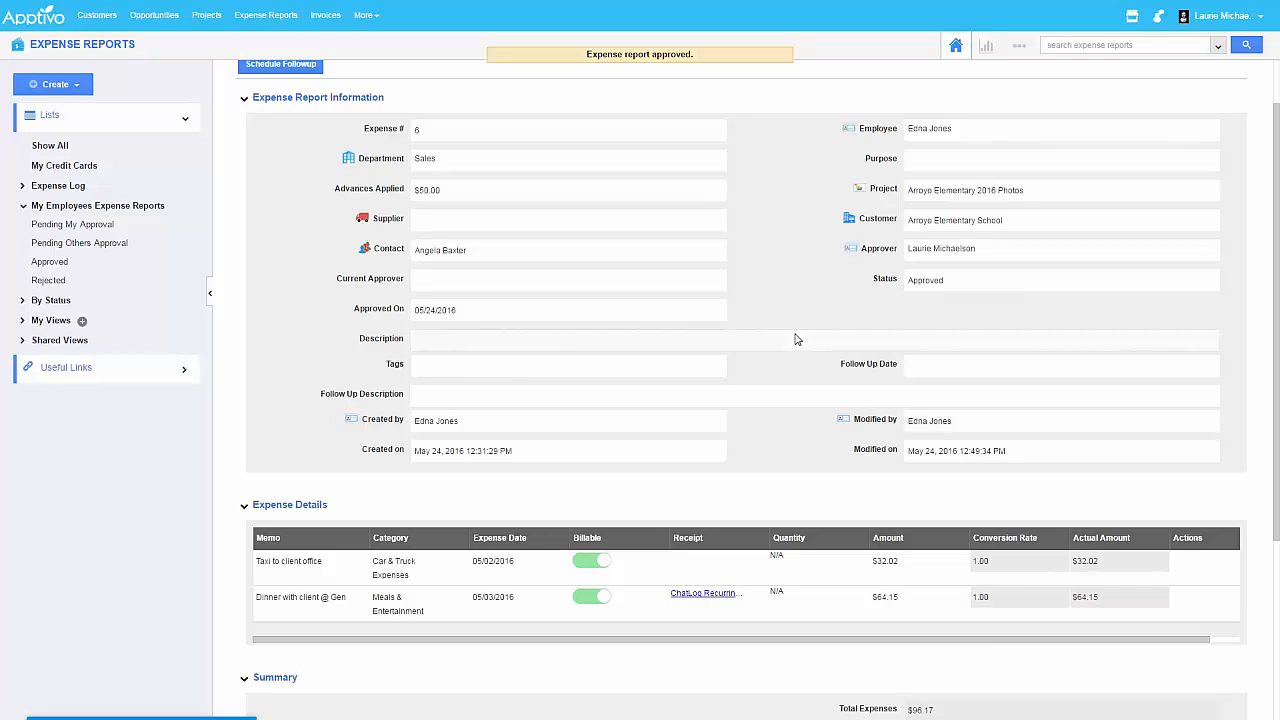
scroll(929, 477, down, 3)
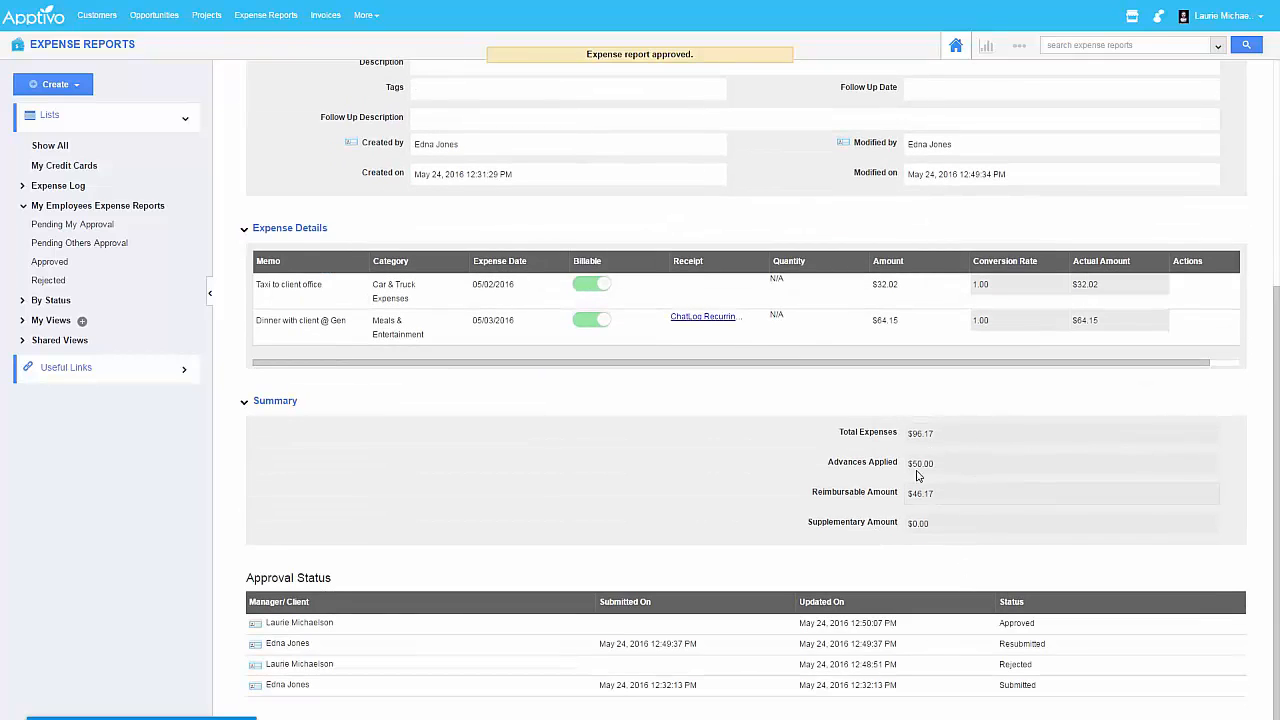
scroll(900, 500, up, 4)
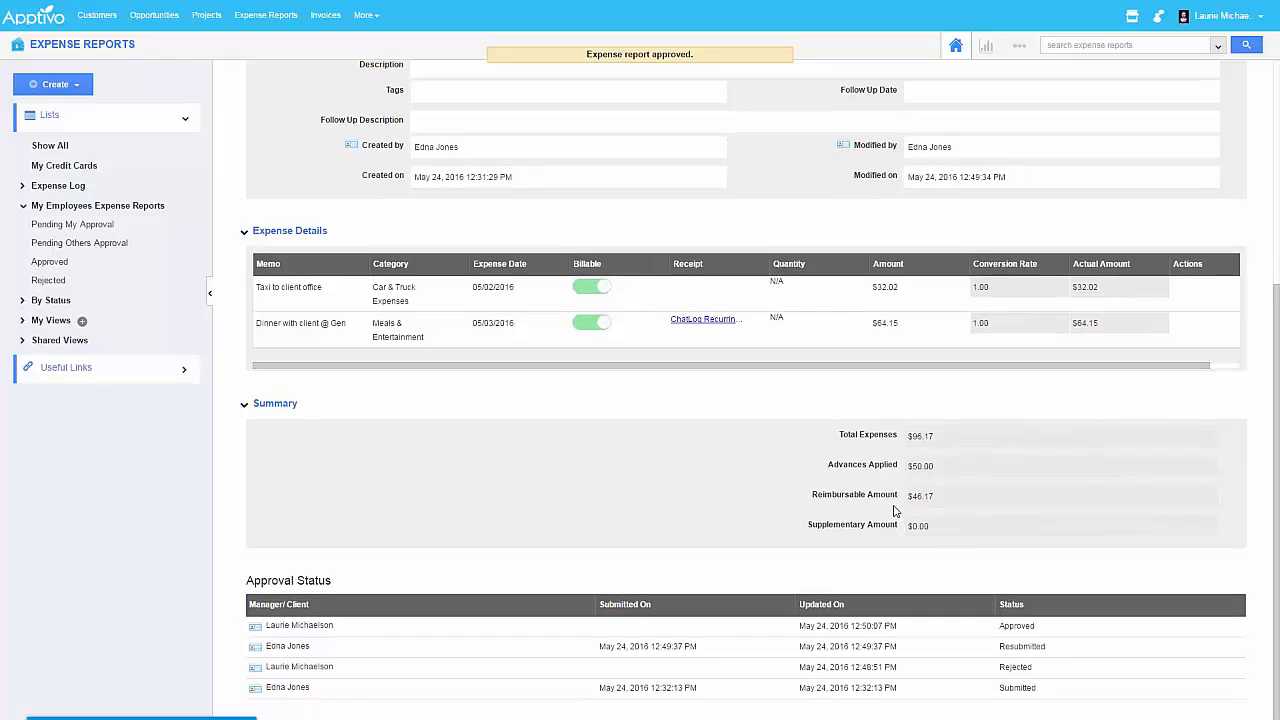